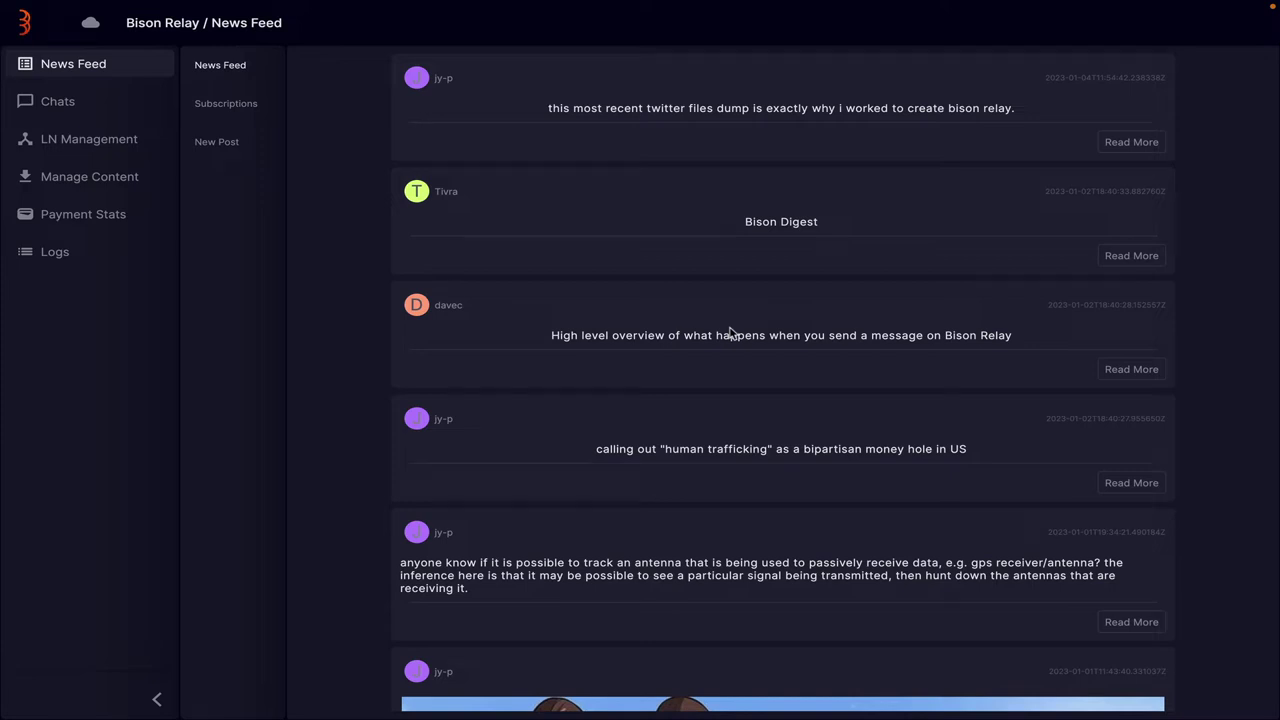
Find the Decentralized story in the feed and open its full post.
scroll(730, 333, down, 2)
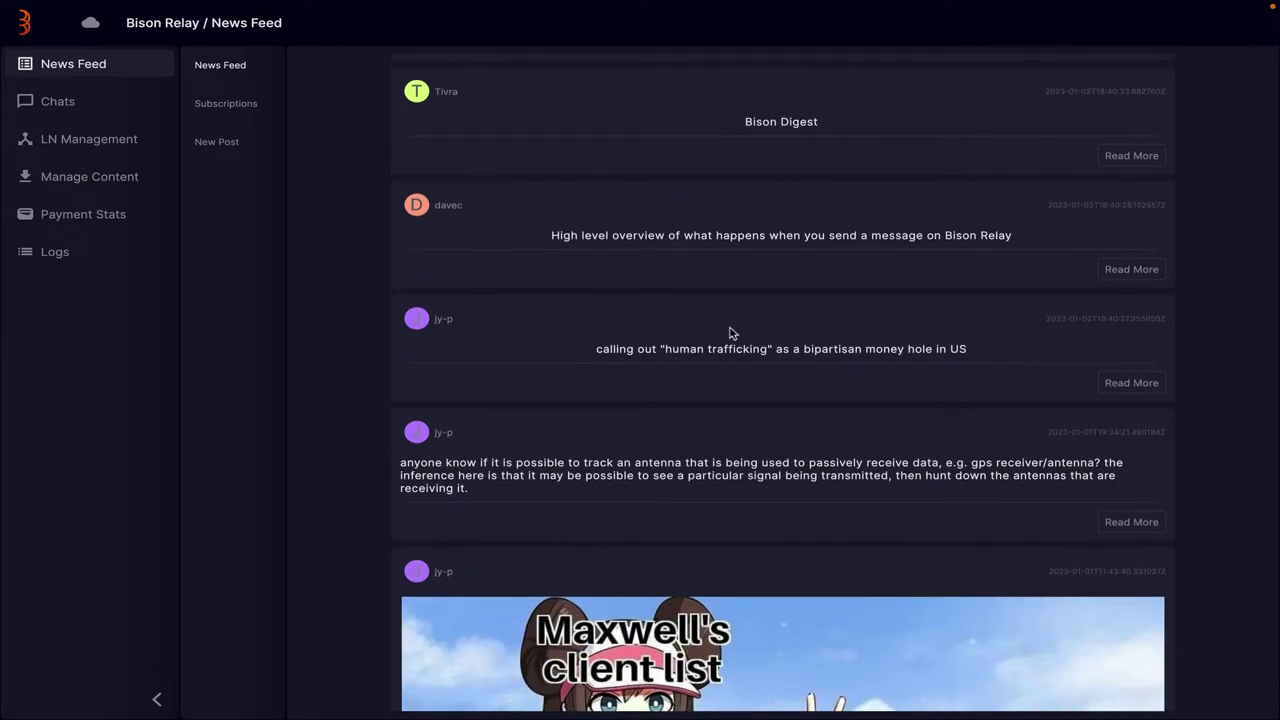
scroll(730, 333, down, 3)
scroll(730, 333, down, 12)
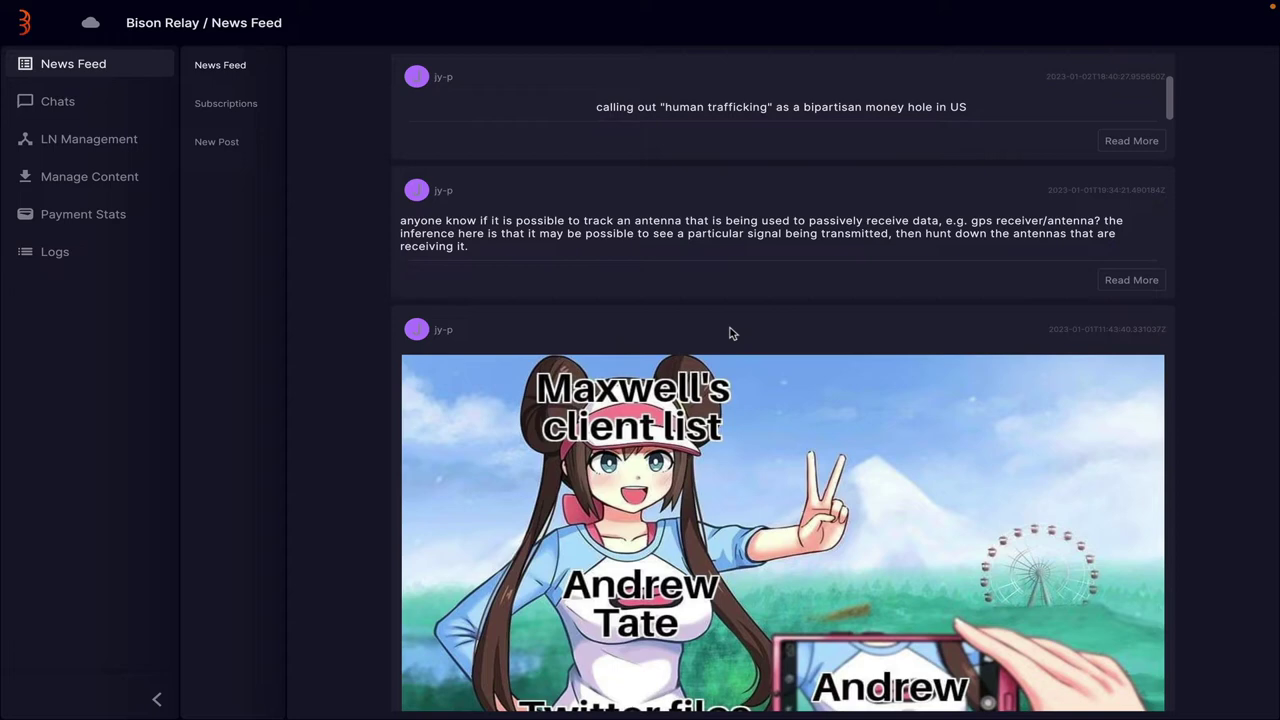
scroll(730, 333, down, 15)
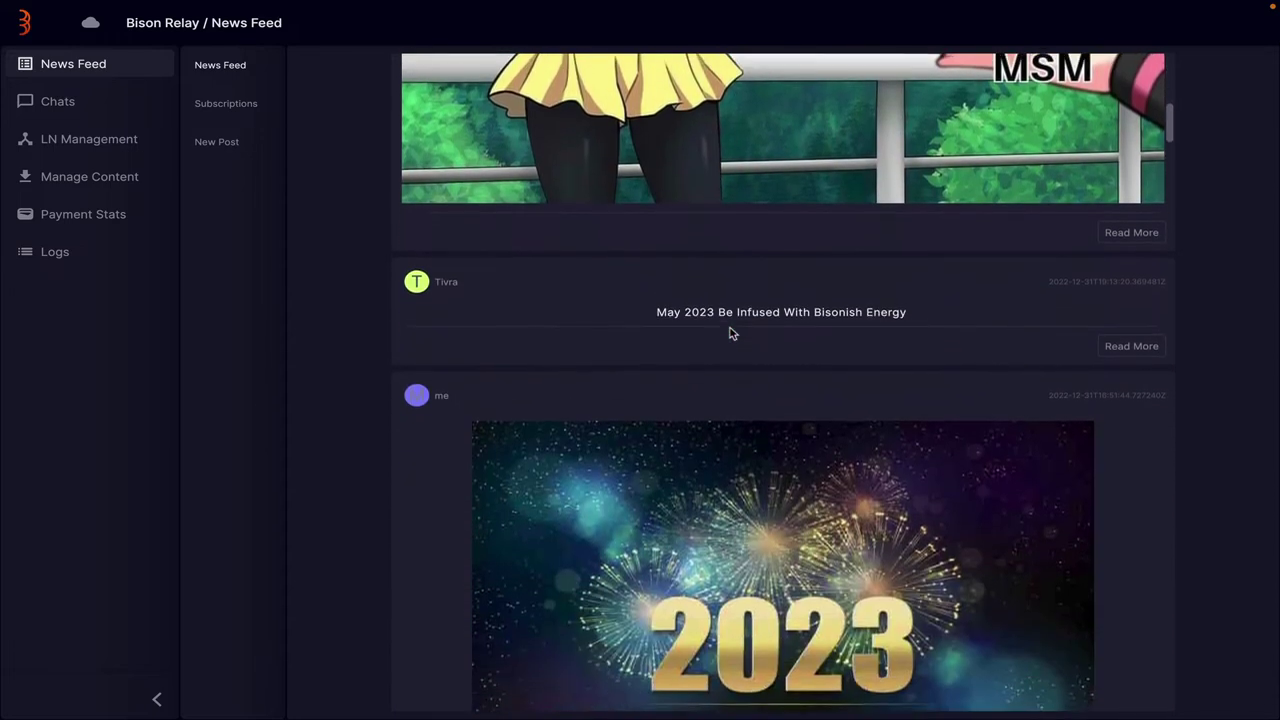
scroll(730, 333, down, 8)
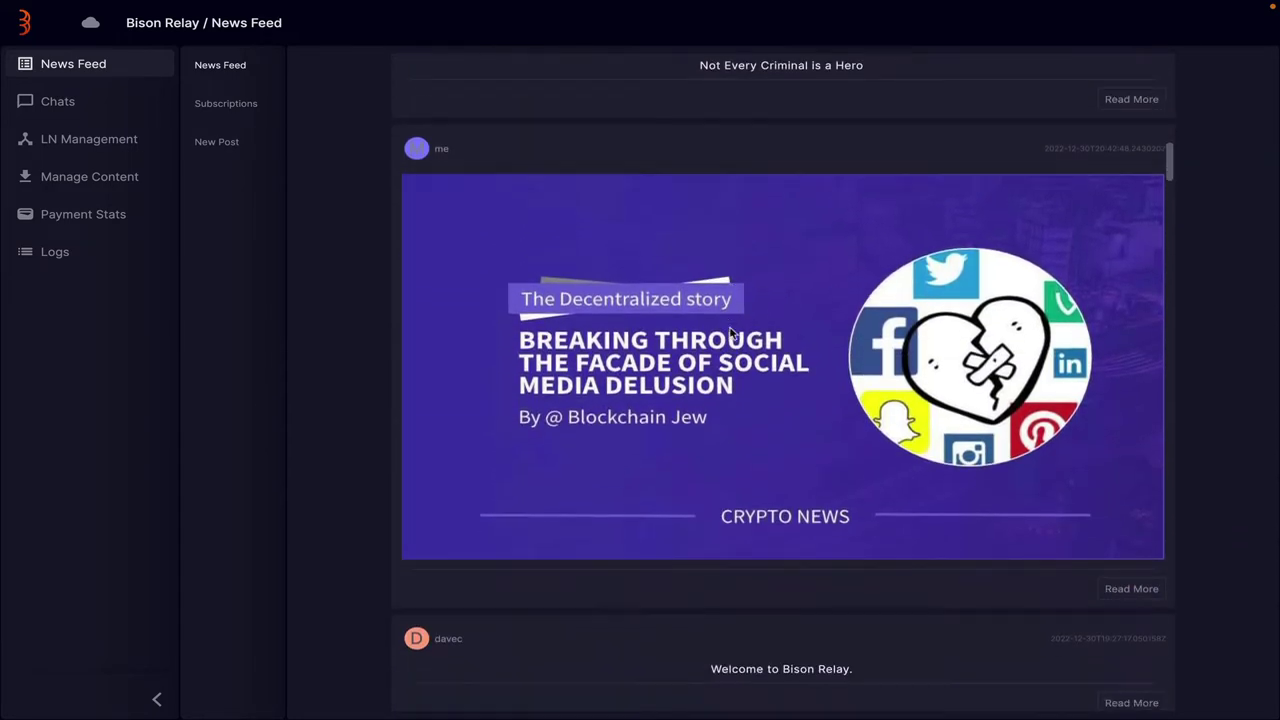
scroll(1040, 460, up, 1)
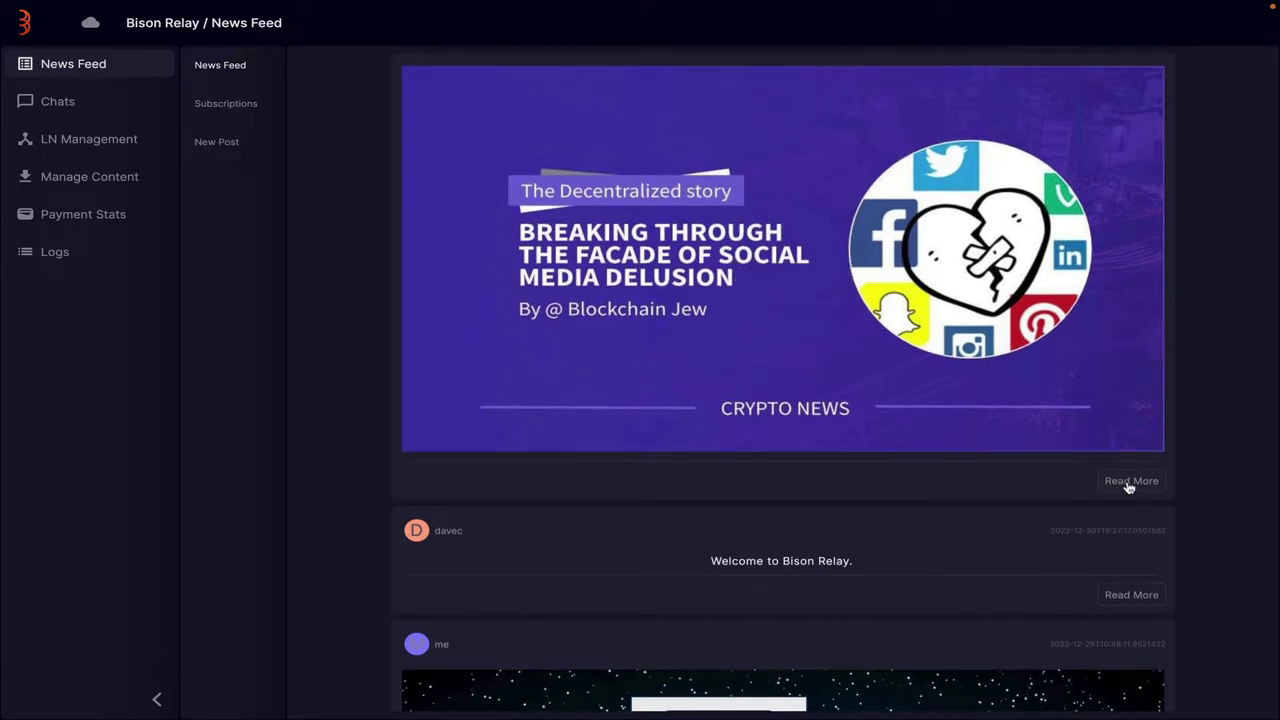
click(1129, 483)
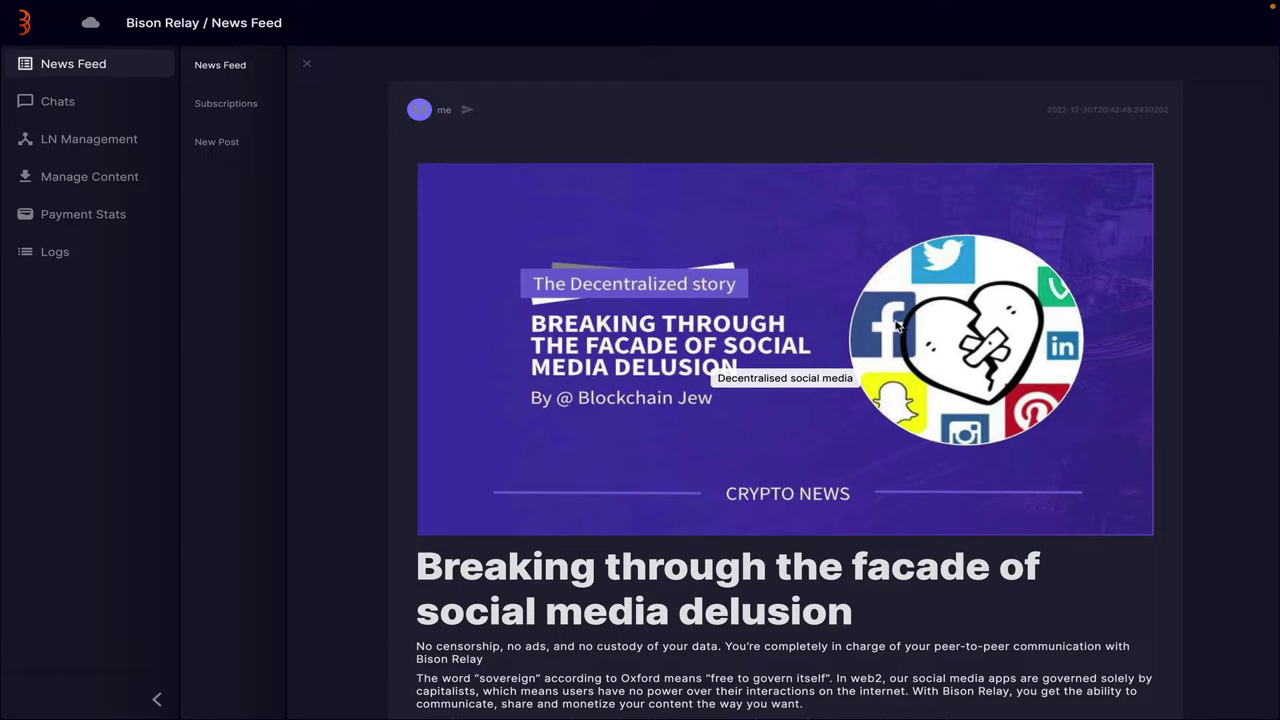
Read through the 'Breaking through the facade of social media delusion' article, its link and comments.
scroll(786, 318, down, 5)
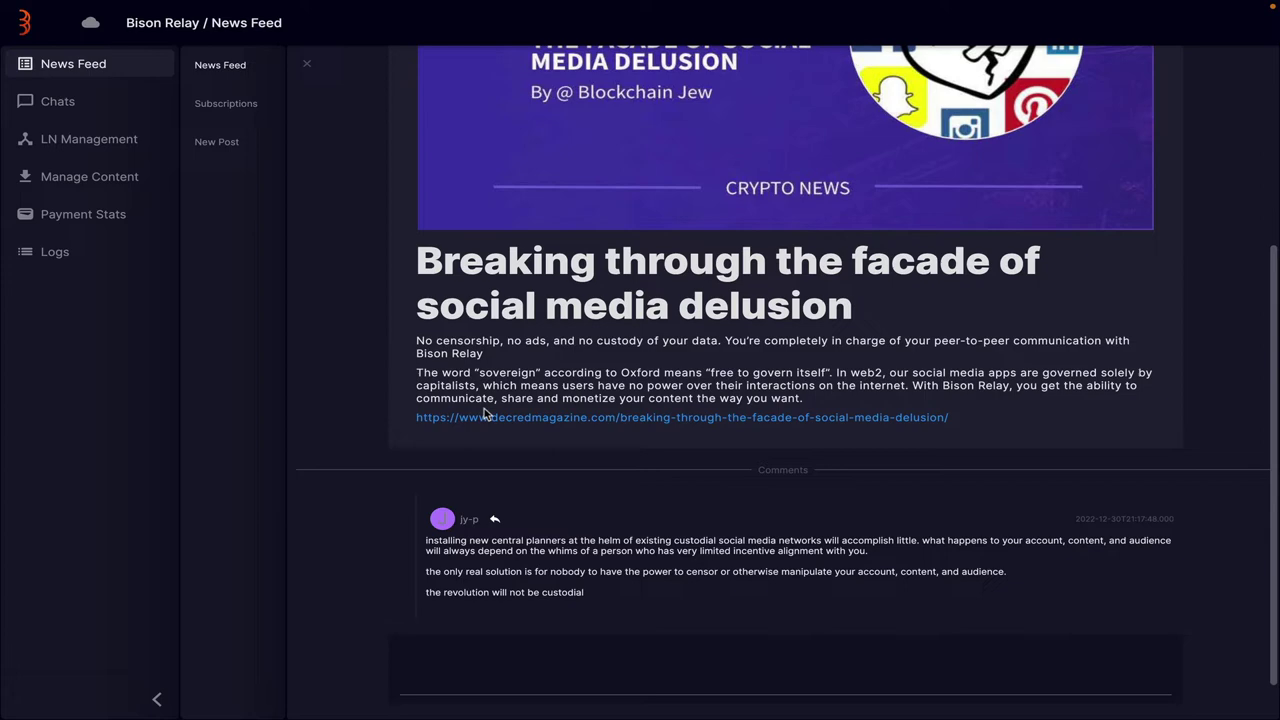
scroll(606, 334, up, 3)
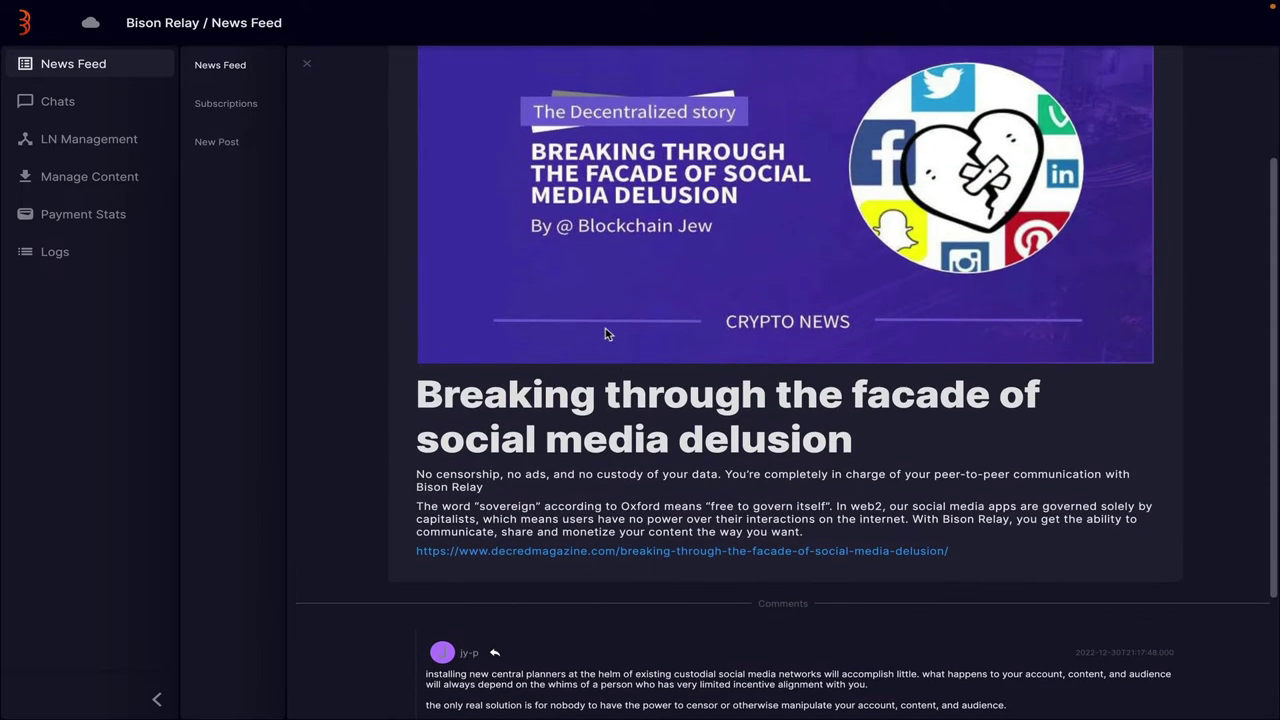
scroll(606, 334, down, 2)
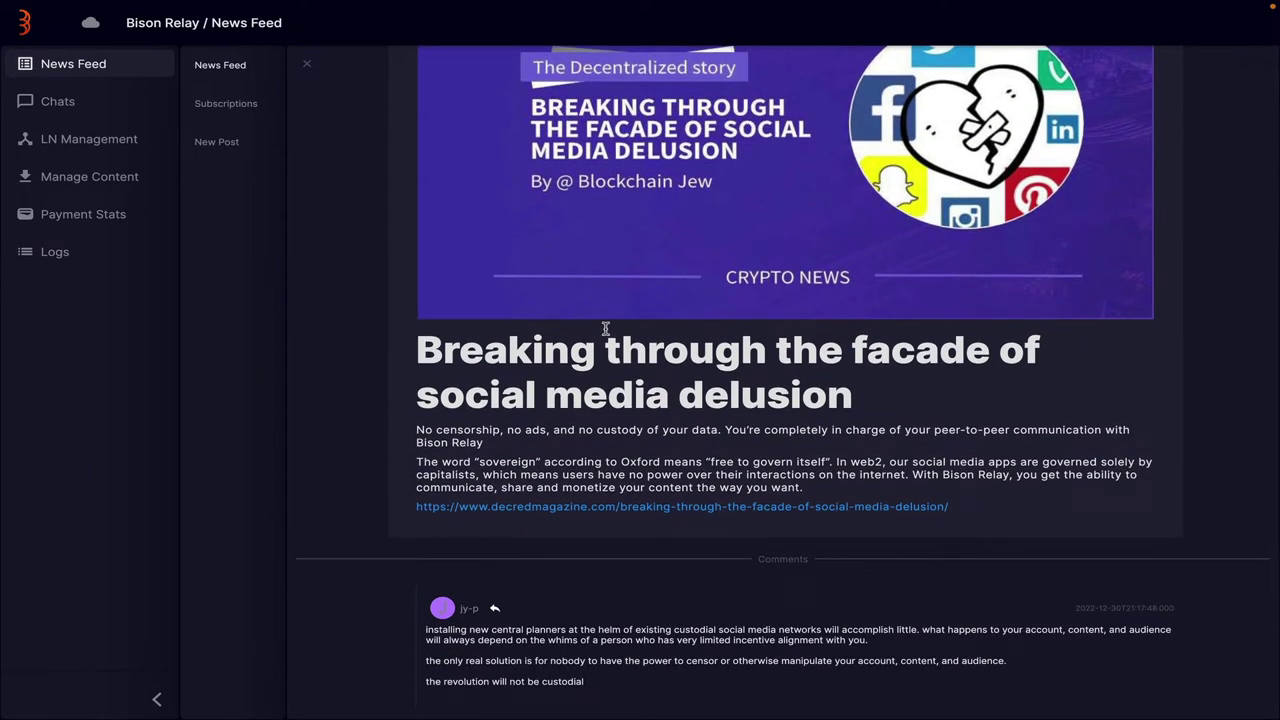
scroll(605, 328, down, 2)
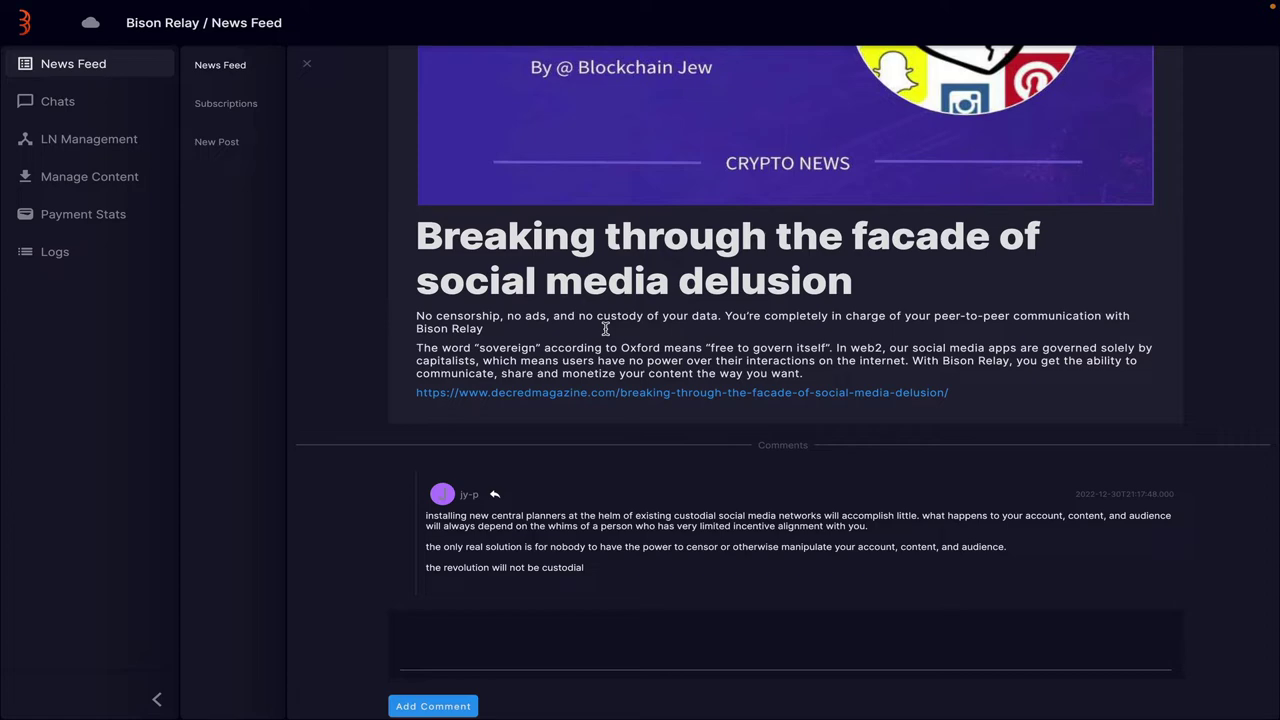
scroll(605, 328, up, 2)
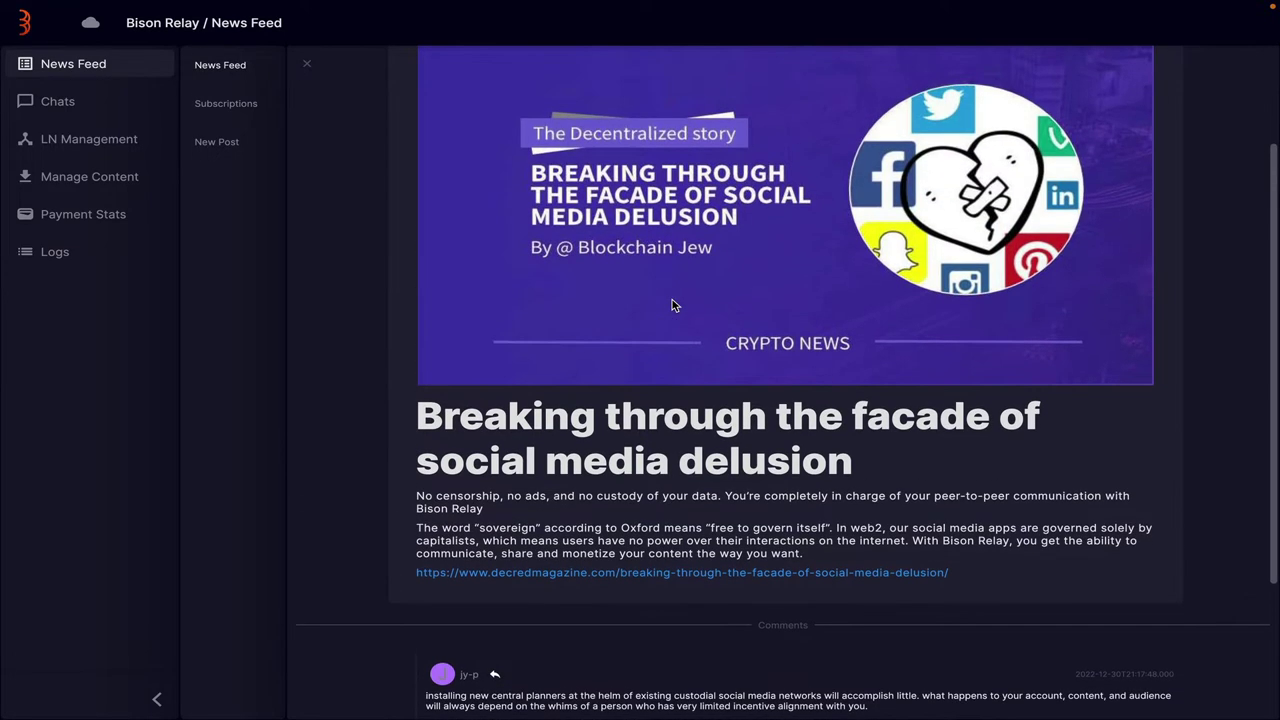
scroll(672, 299, down, 3)
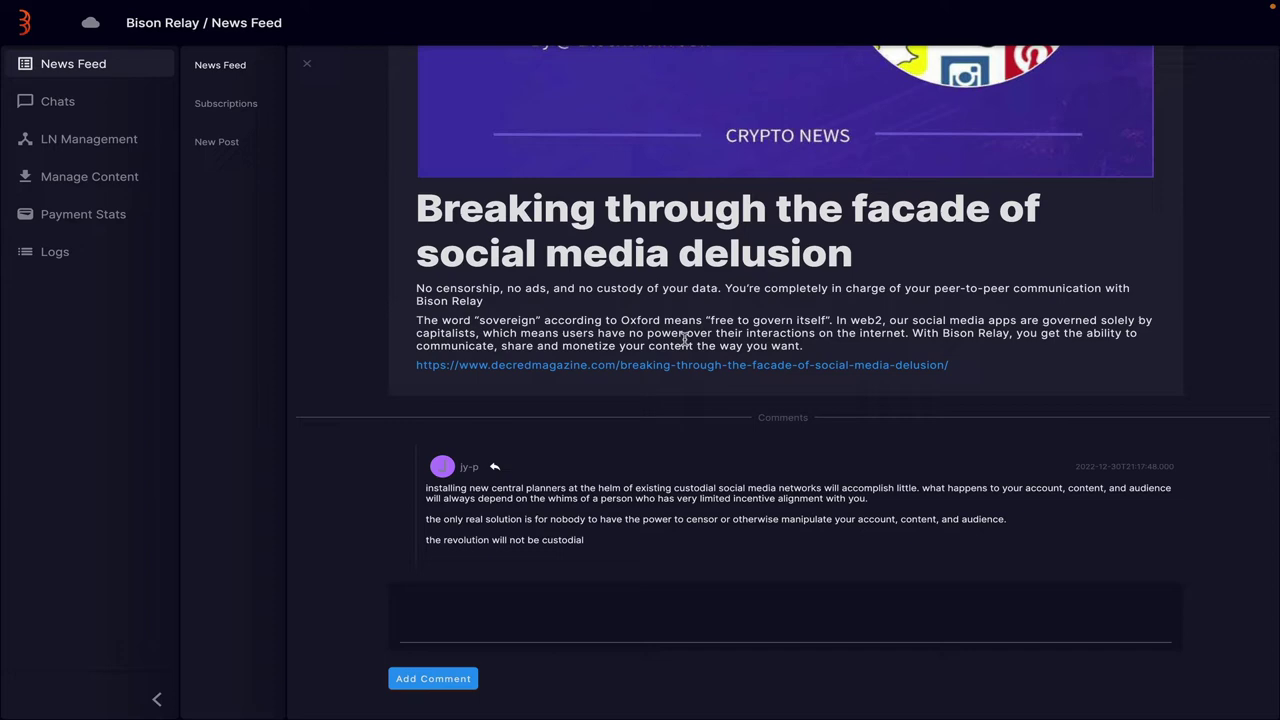
scroll(686, 338, up, 5)
scroll(686, 338, up, 1)
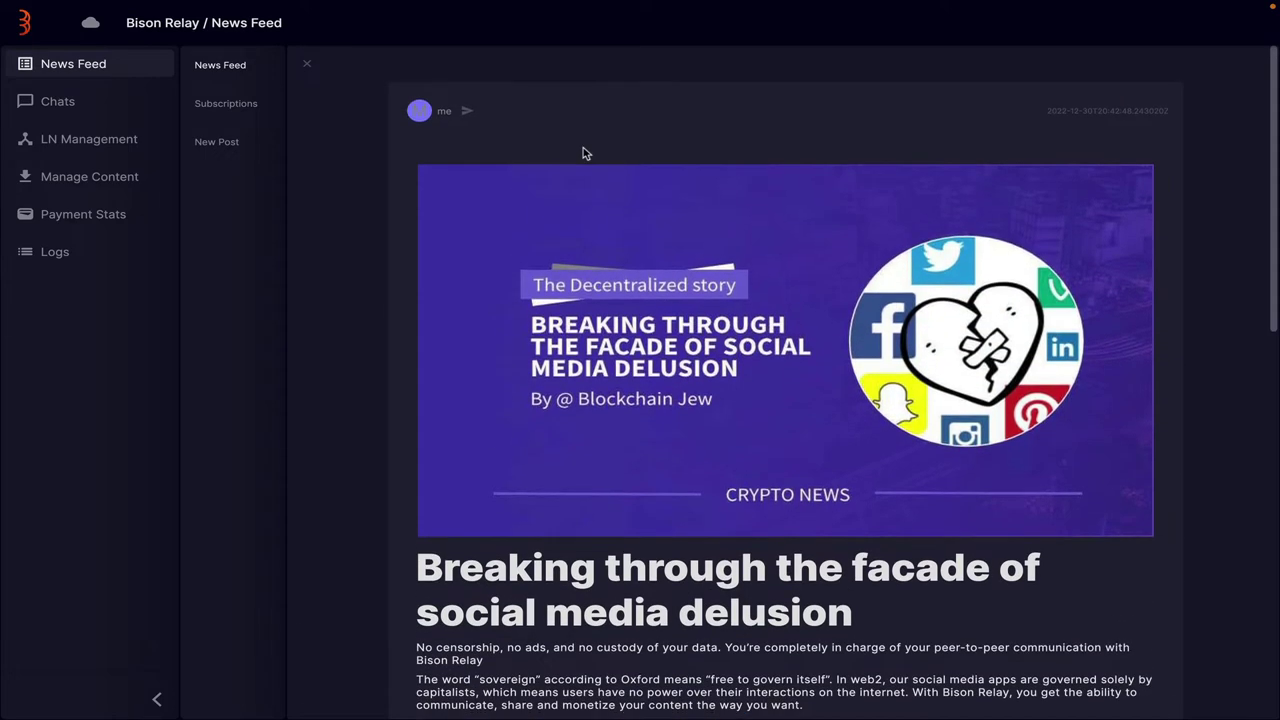
Close the post and open the direct chat with Phoenix from the Chats list.
click(308, 66)
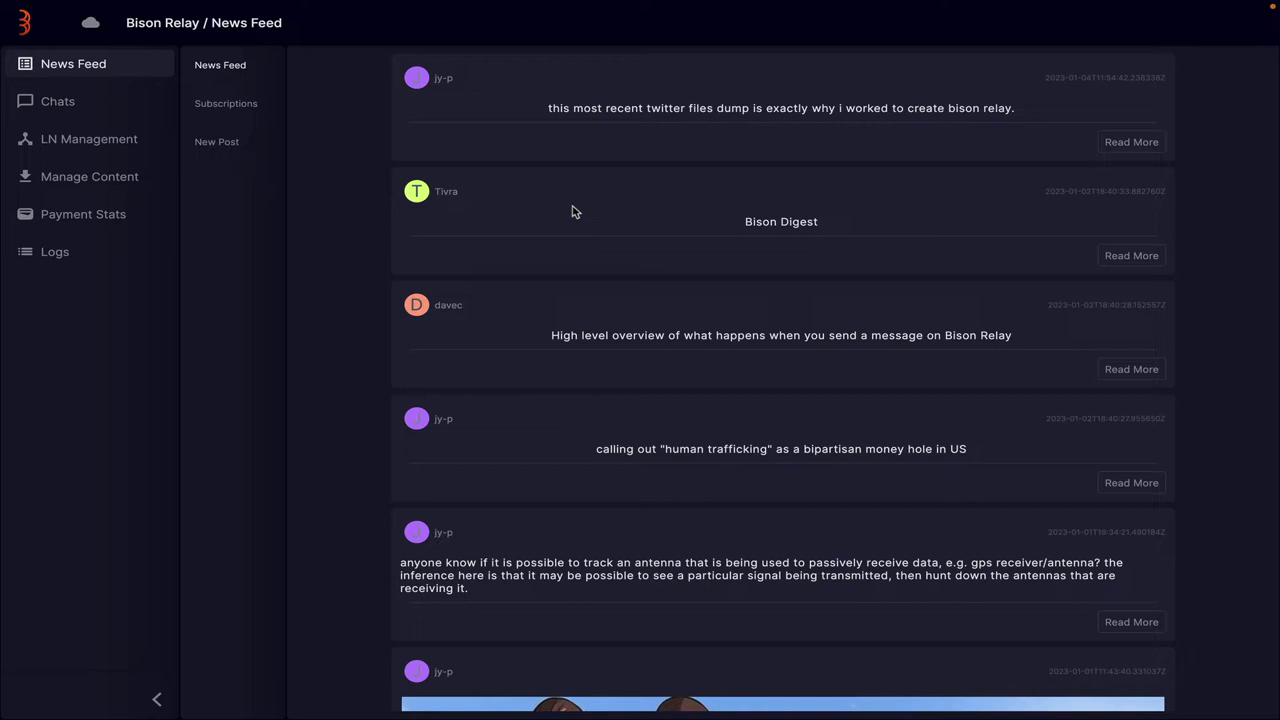
scroll(575, 211, up, 2)
click(72, 103)
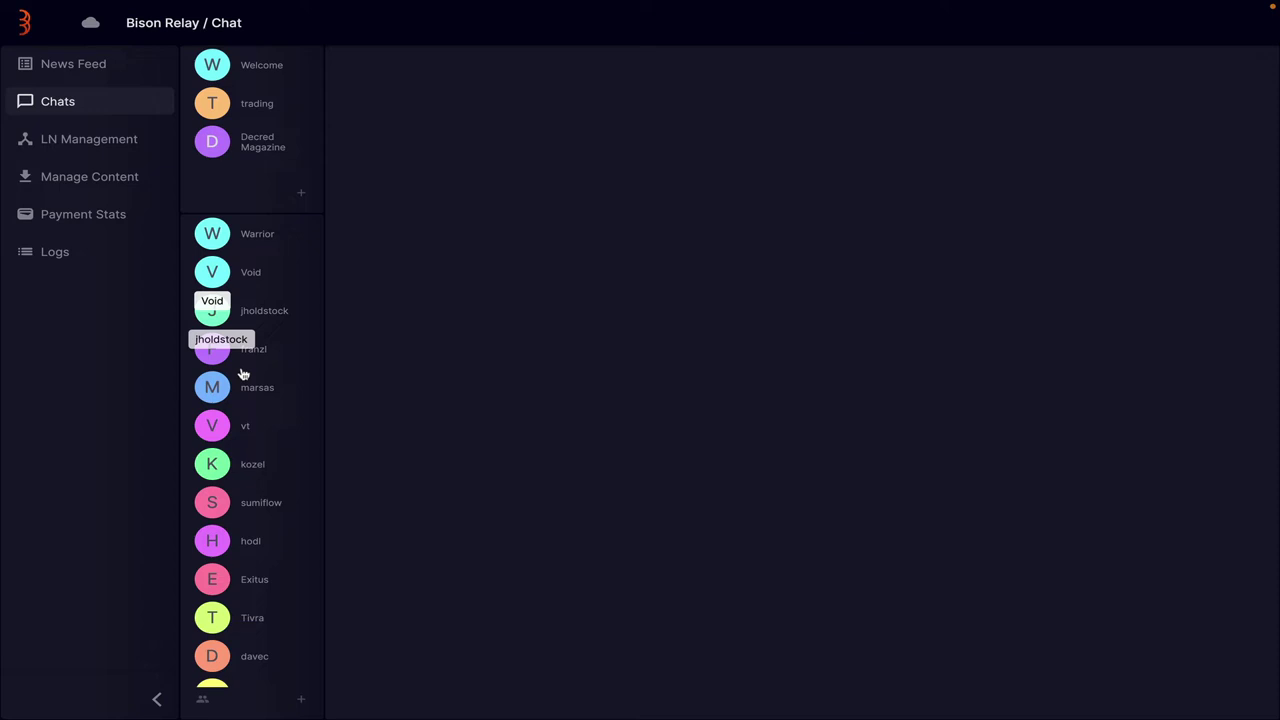
scroll(234, 523, down, 5)
scroll(234, 523, down, 5)
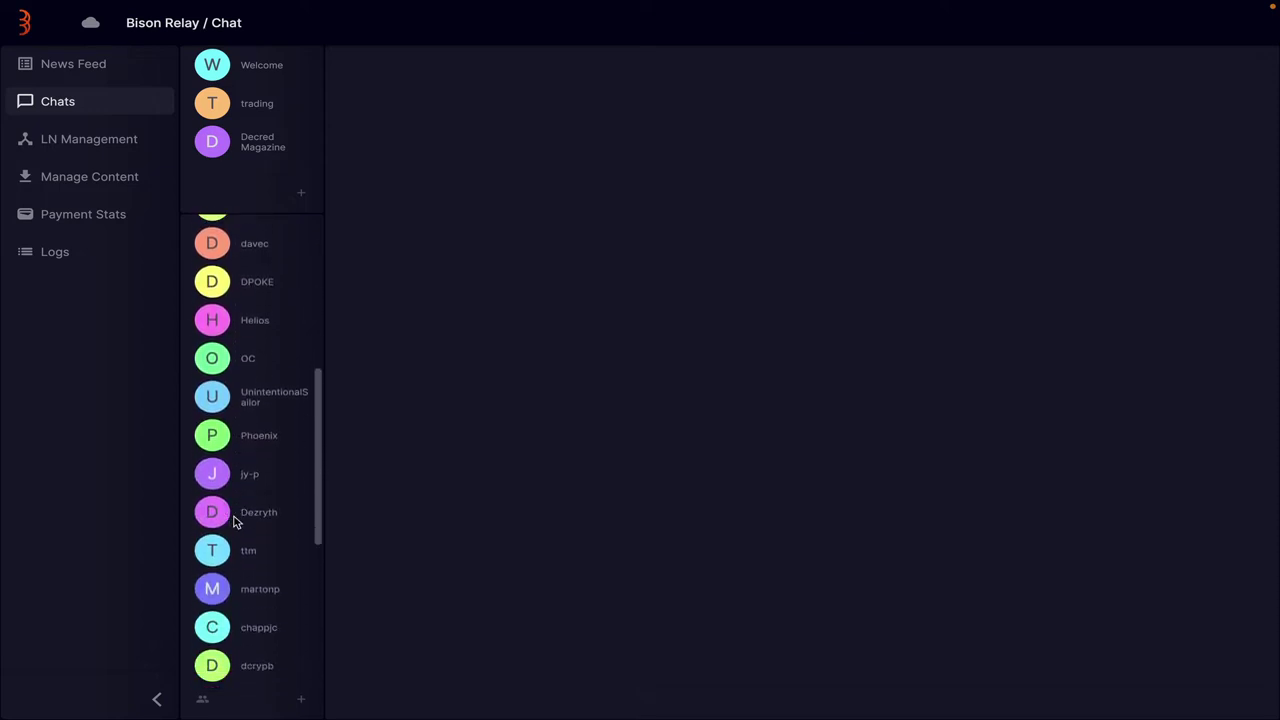
scroll(234, 523, up, 6)
click(240, 477)
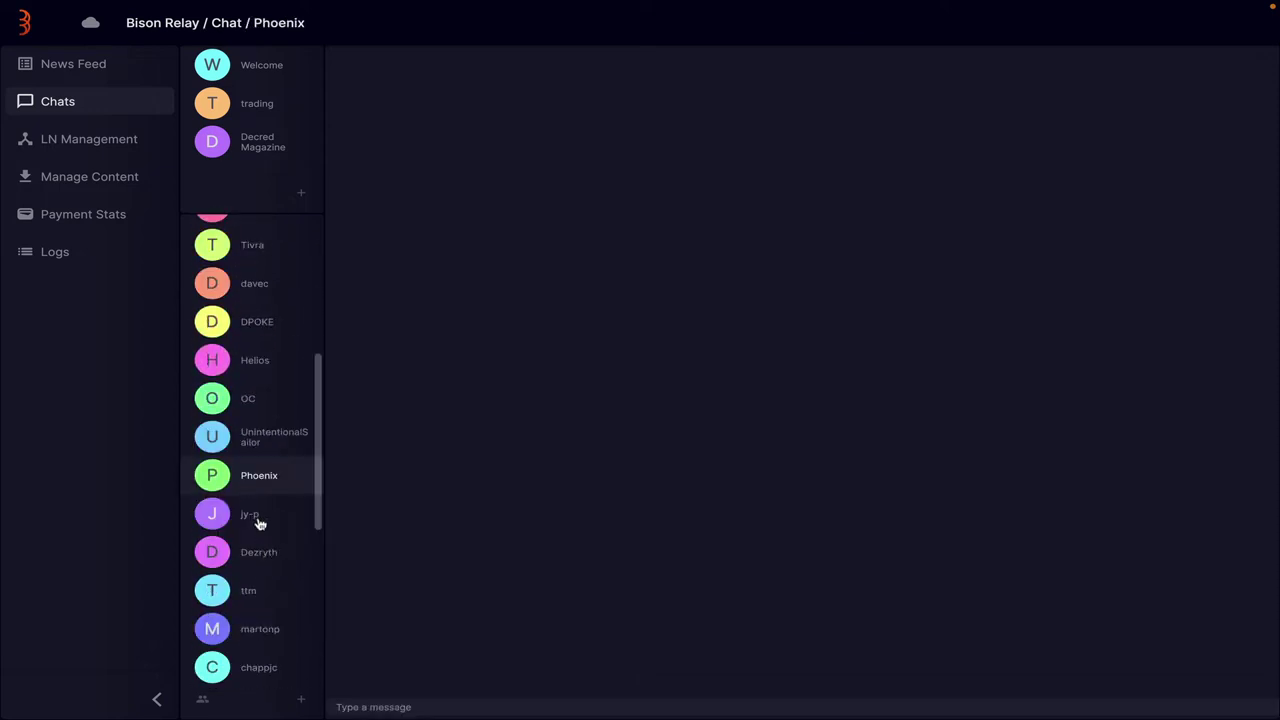
Subscribe to Phoenix's posts from the user menu and list Phoenix's published posts.
click(211, 481)
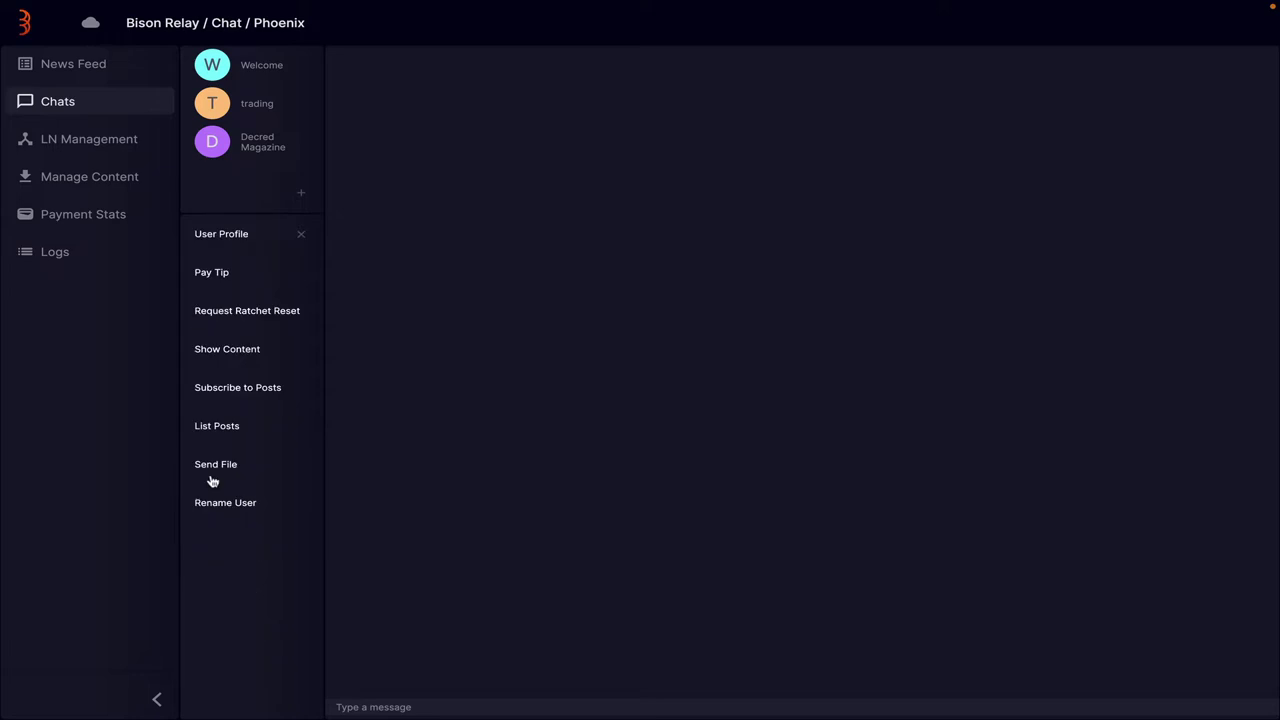
click(240, 391)
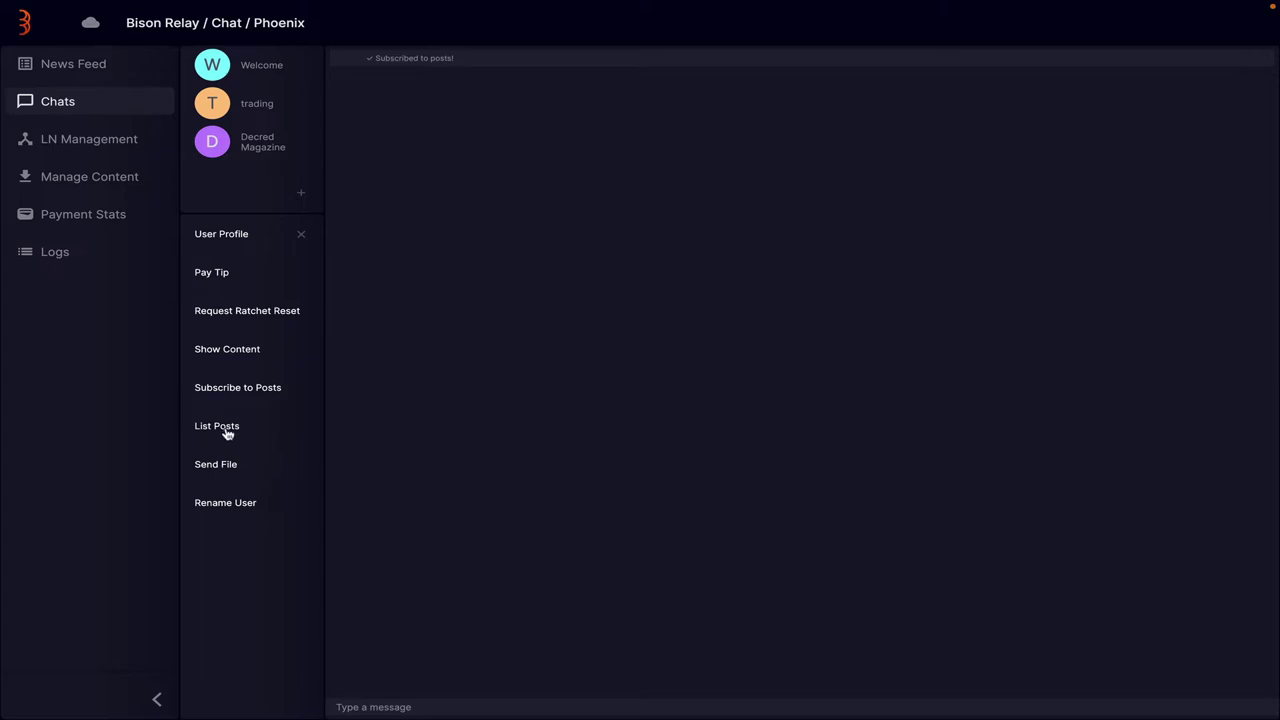
click(227, 431)
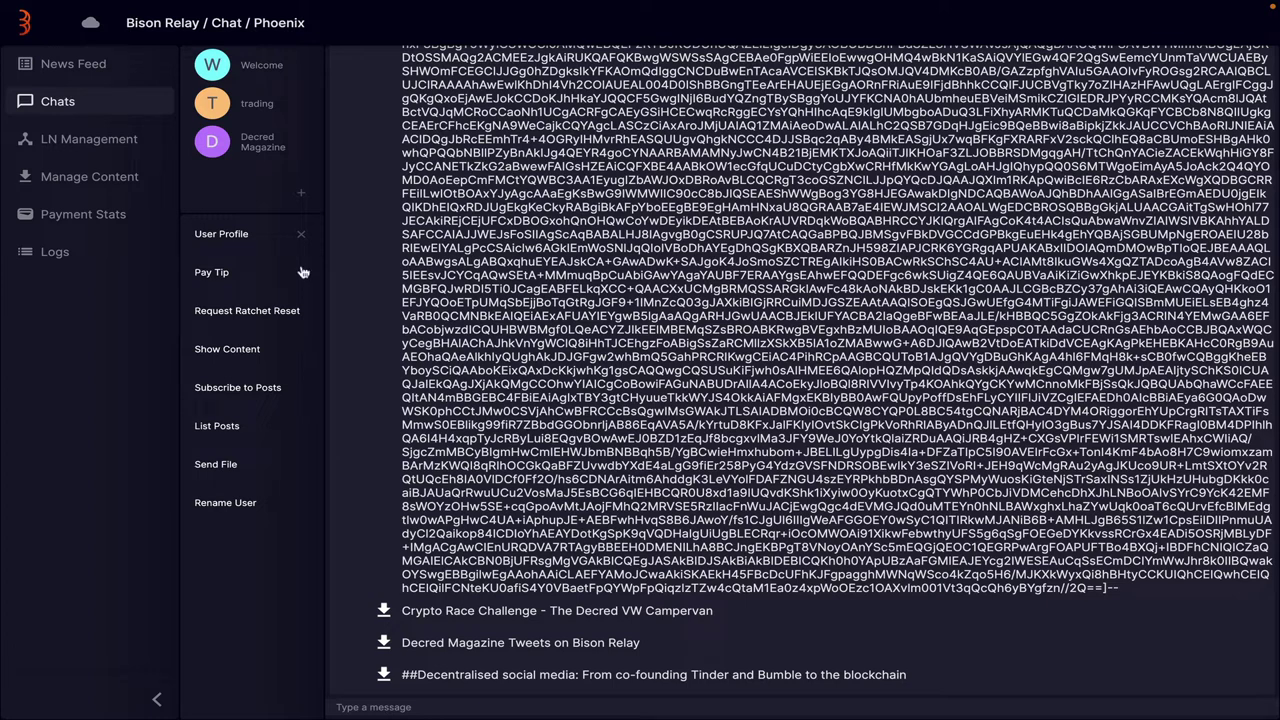
click(301, 234)
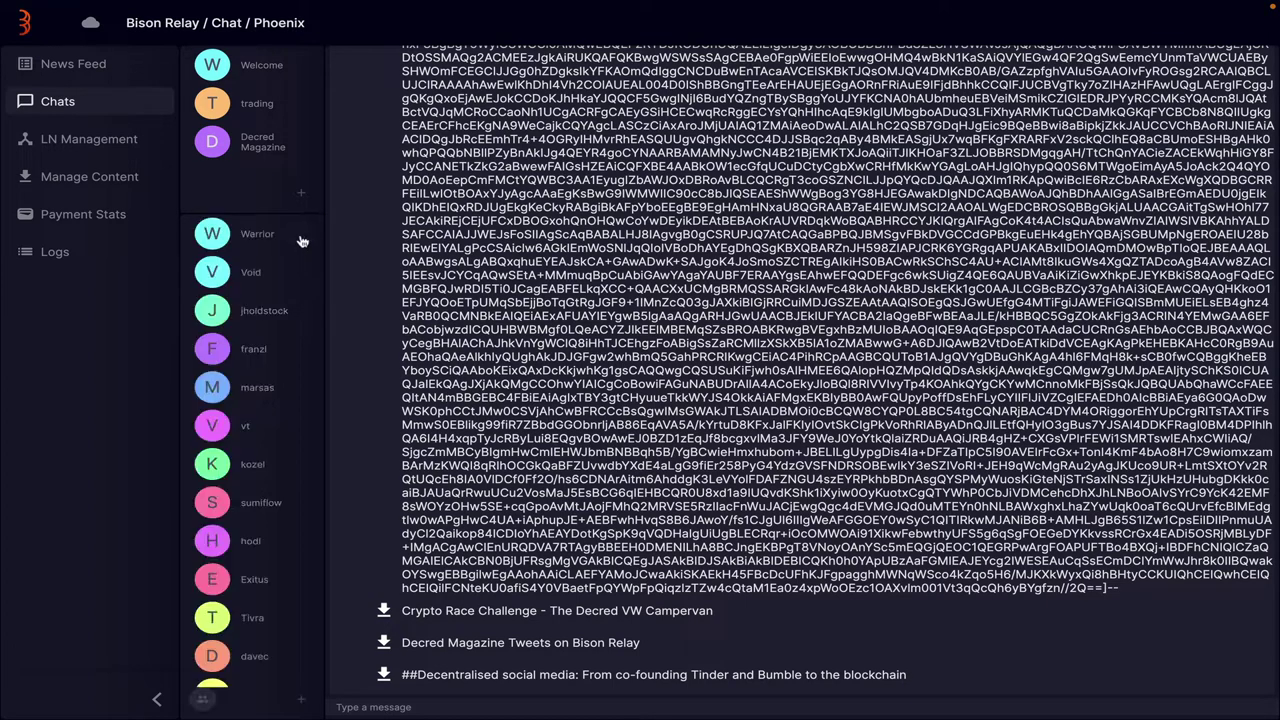
click(100, 70)
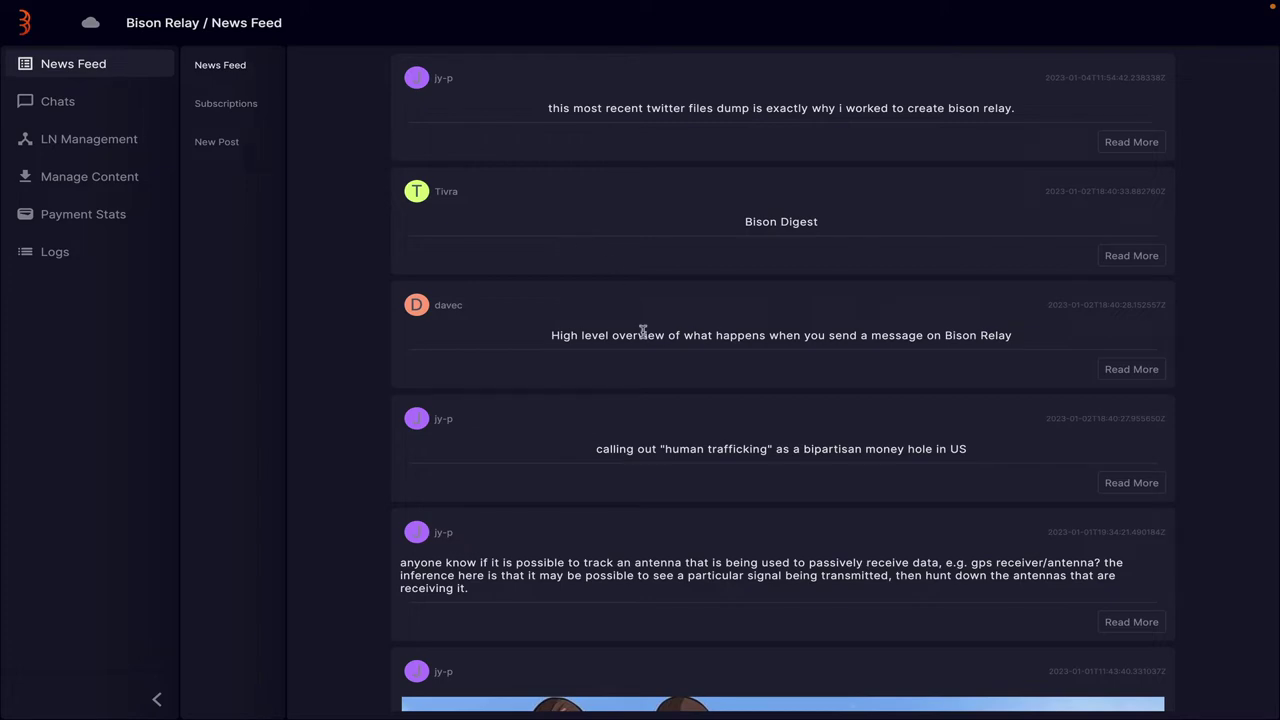
scroll(640, 331, down, 8)
scroll(647, 328, down, 8)
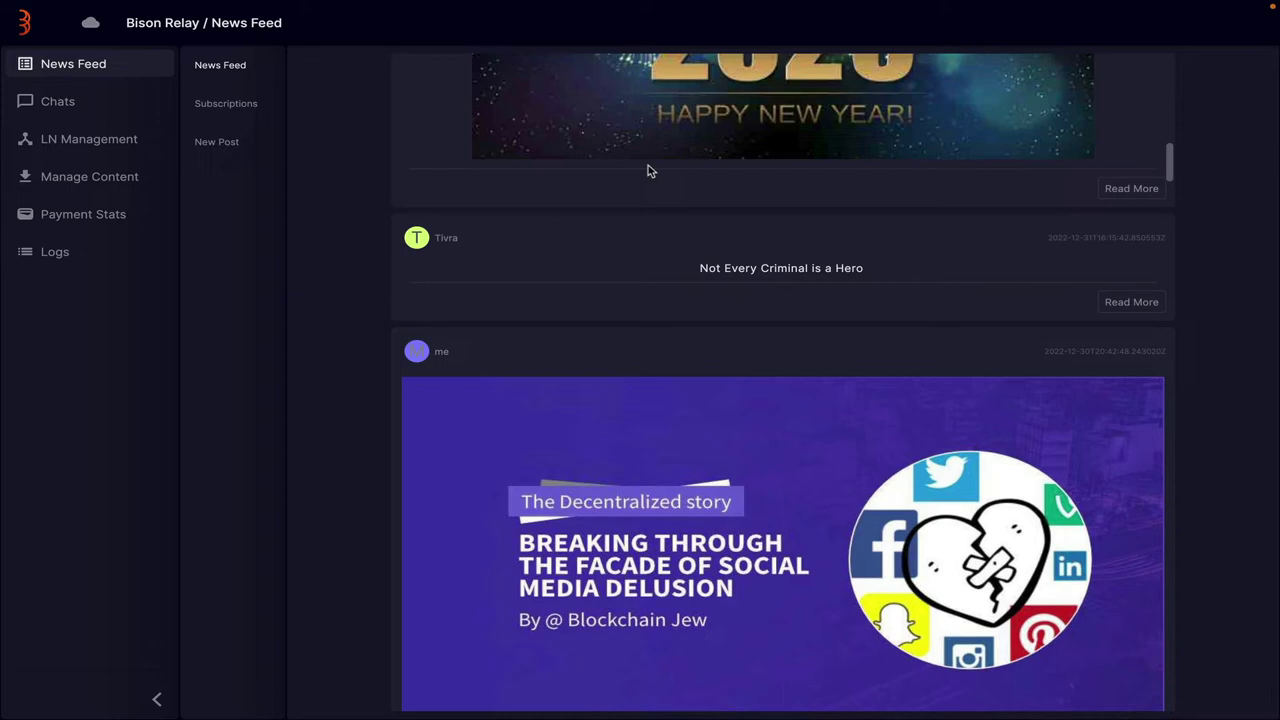
scroll(648, 168, up, 2)
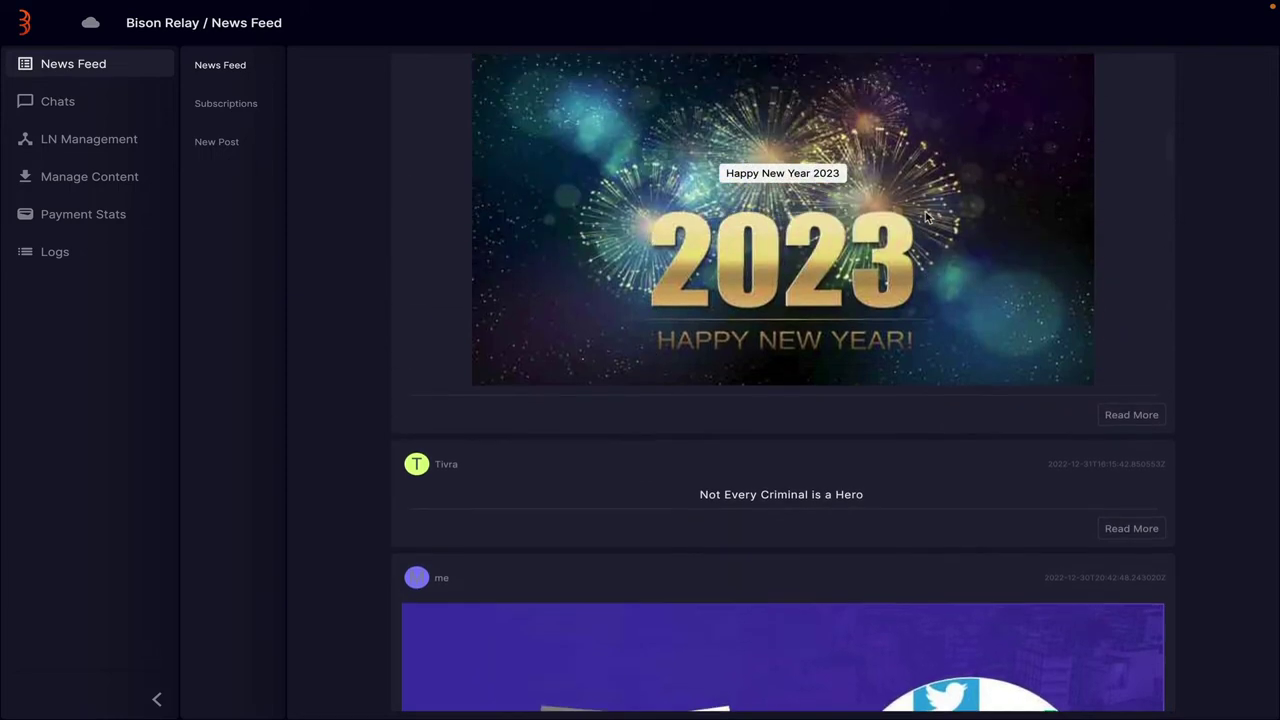
scroll(923, 214, up, 10)
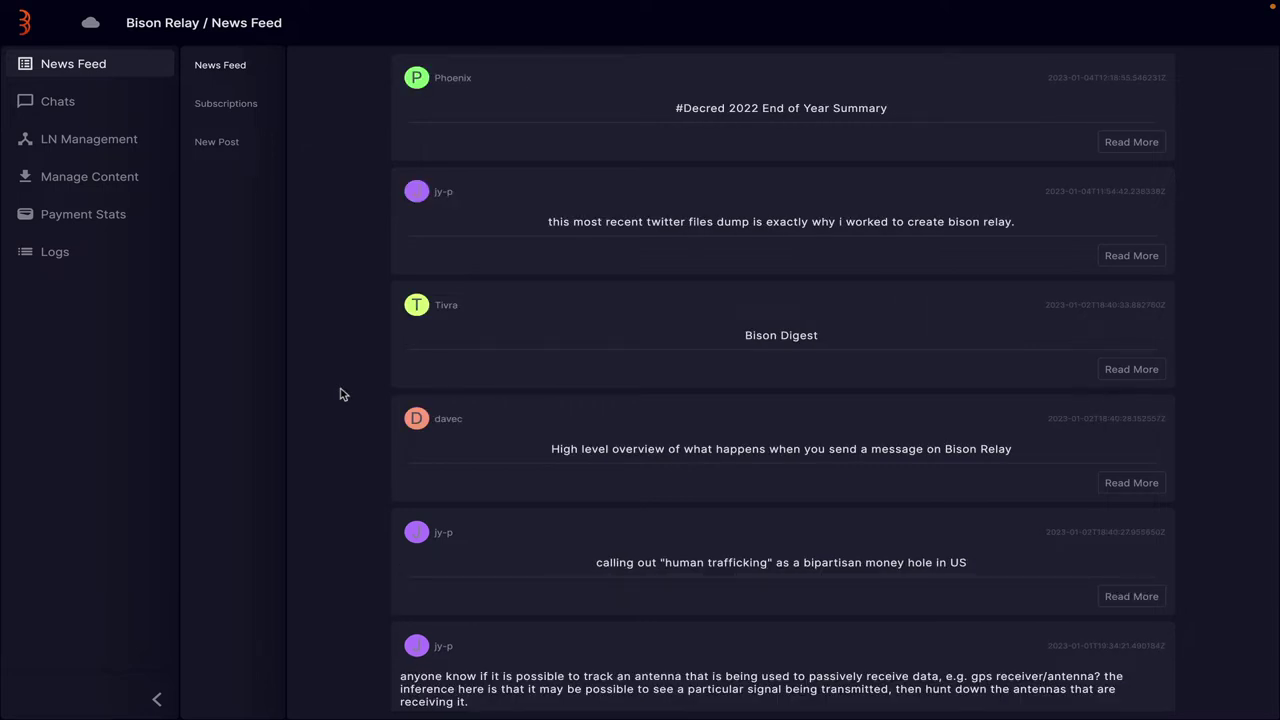
click(1127, 144)
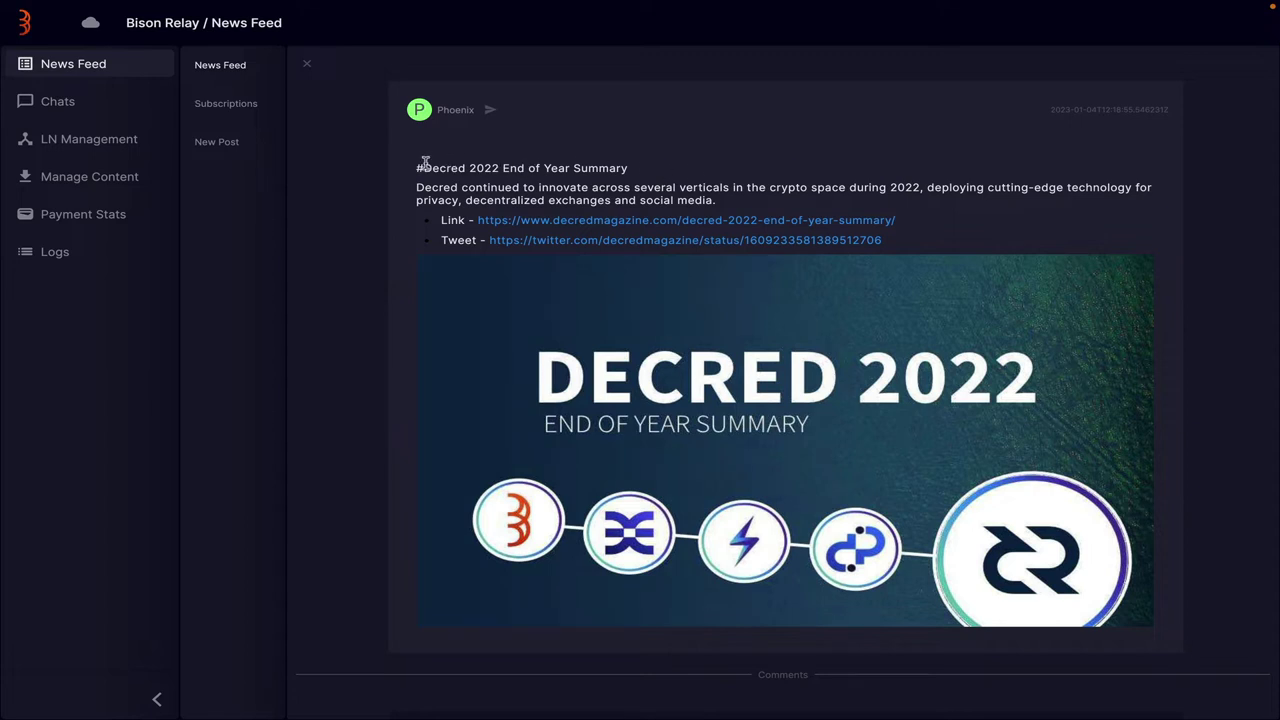
drag(422, 166, 636, 183)
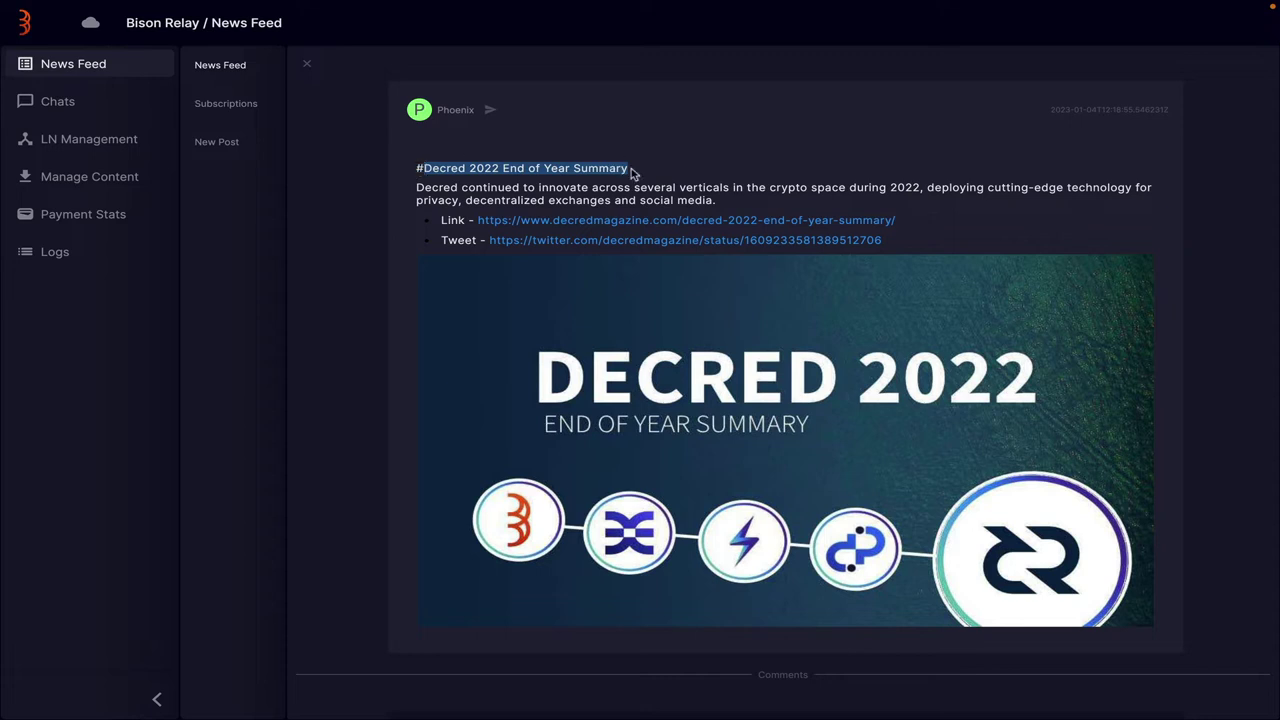
click(424, 171)
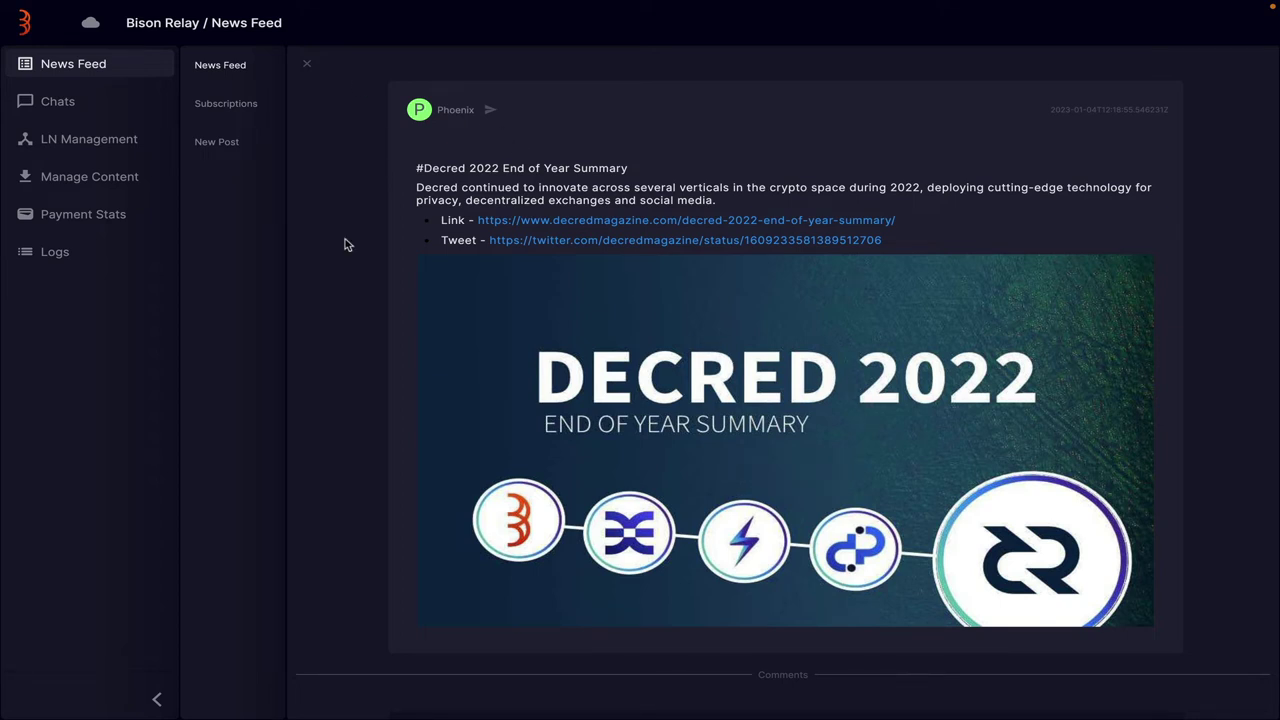
click(309, 74)
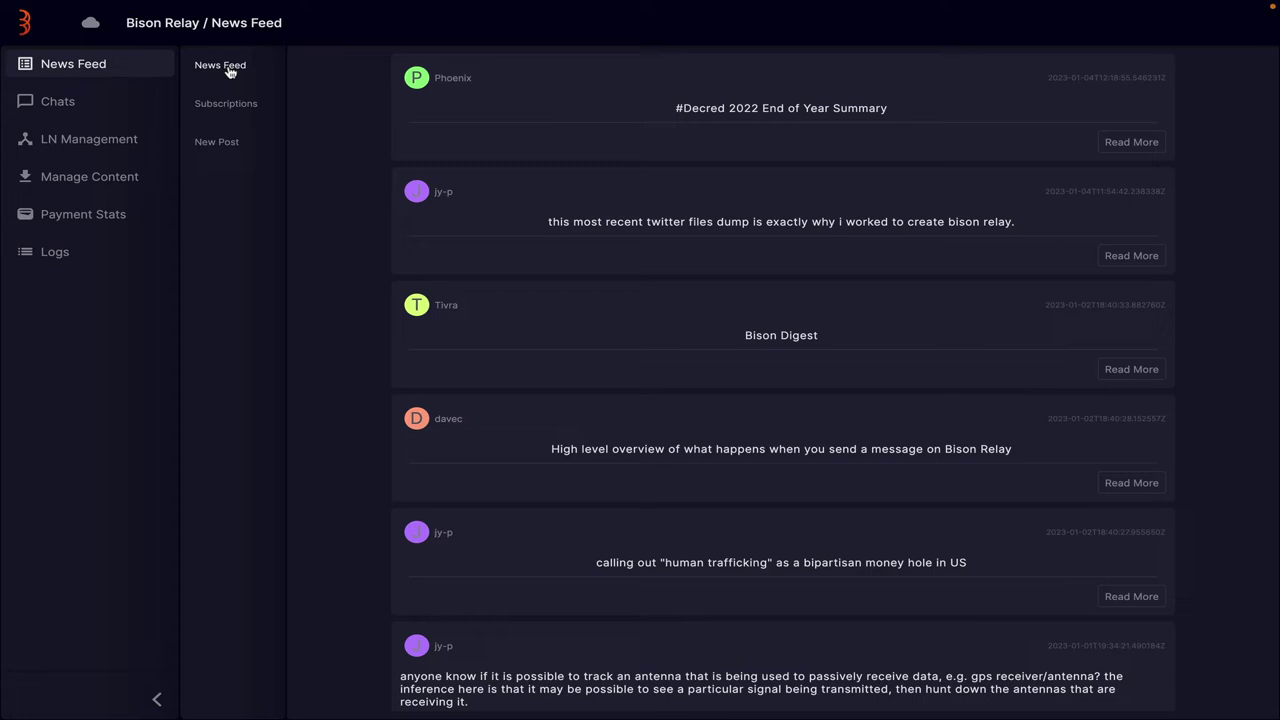
Start a blank new post, then select the 'A learning from 2022' headline in Safari.
click(240, 105)
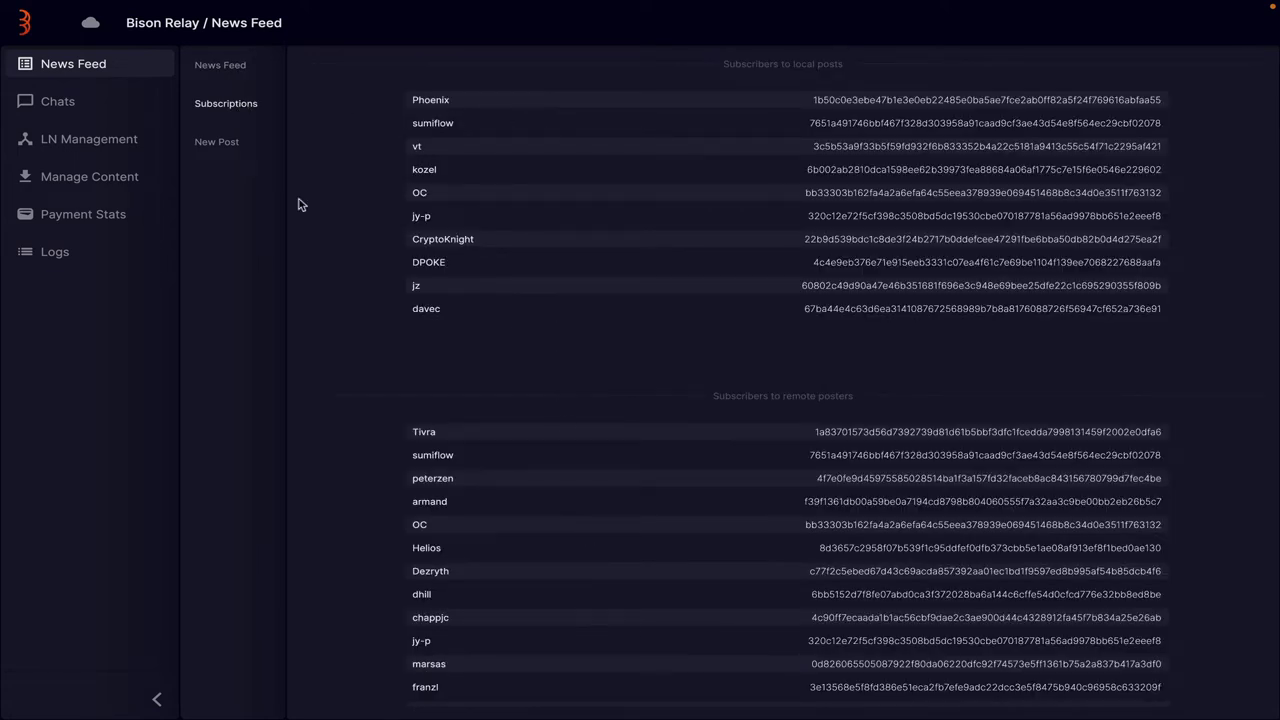
click(224, 145)
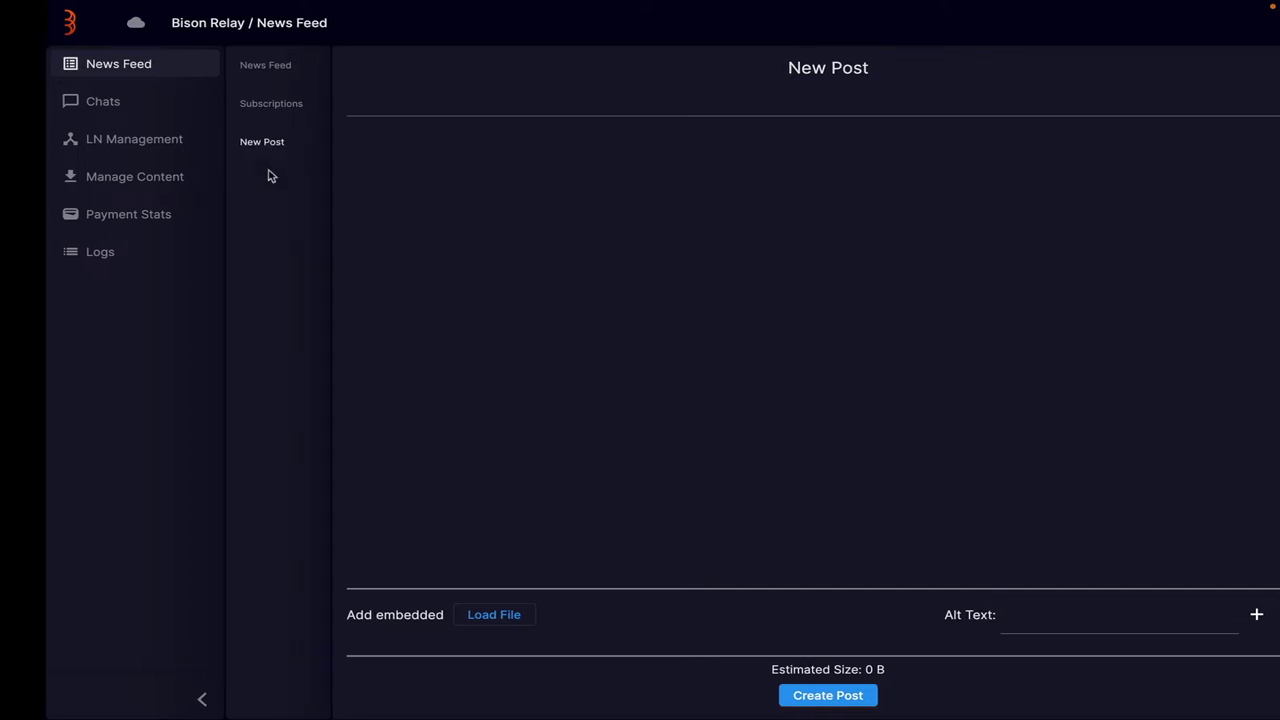
key(super+Tab)
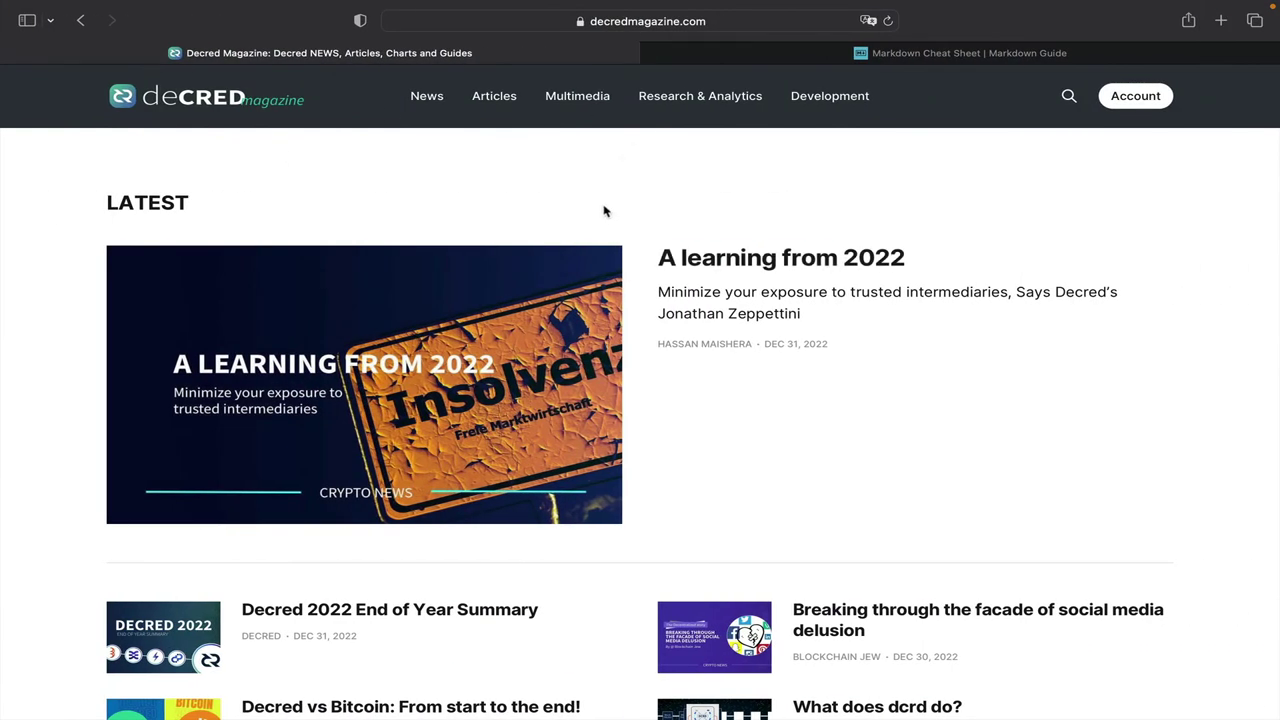
click(754, 262)
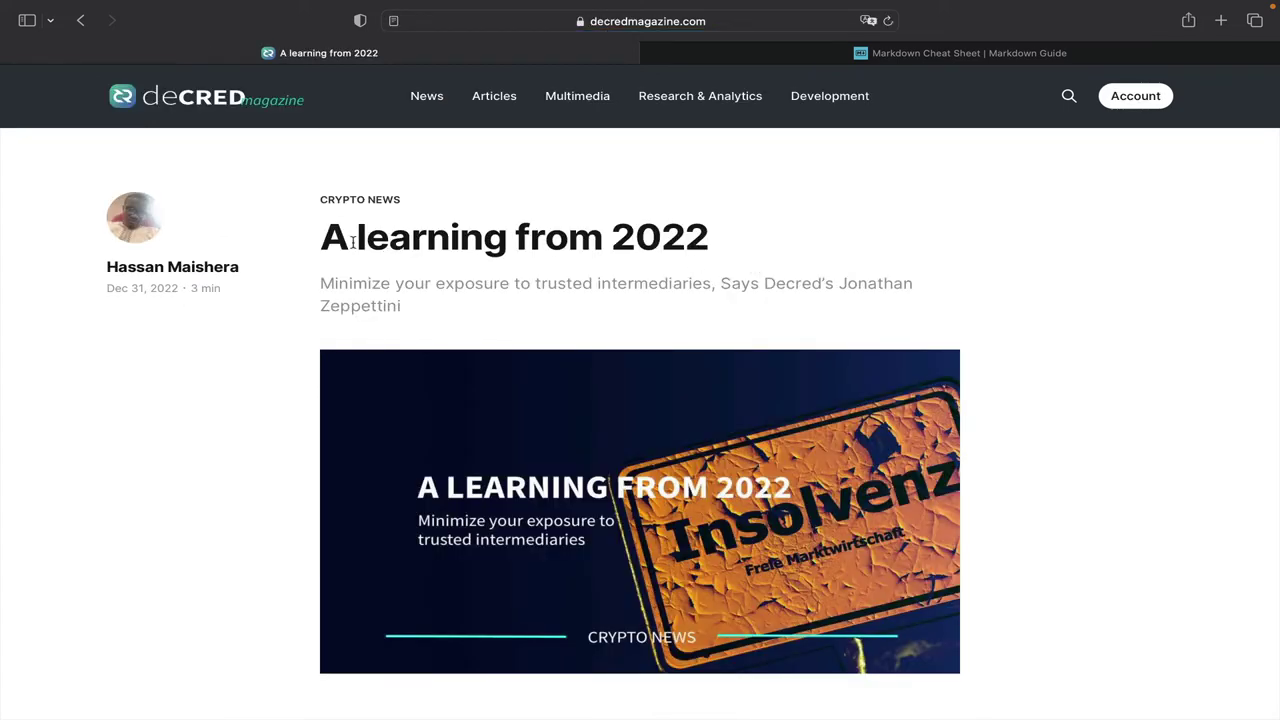
drag(324, 238, 707, 251)
key(super+c)
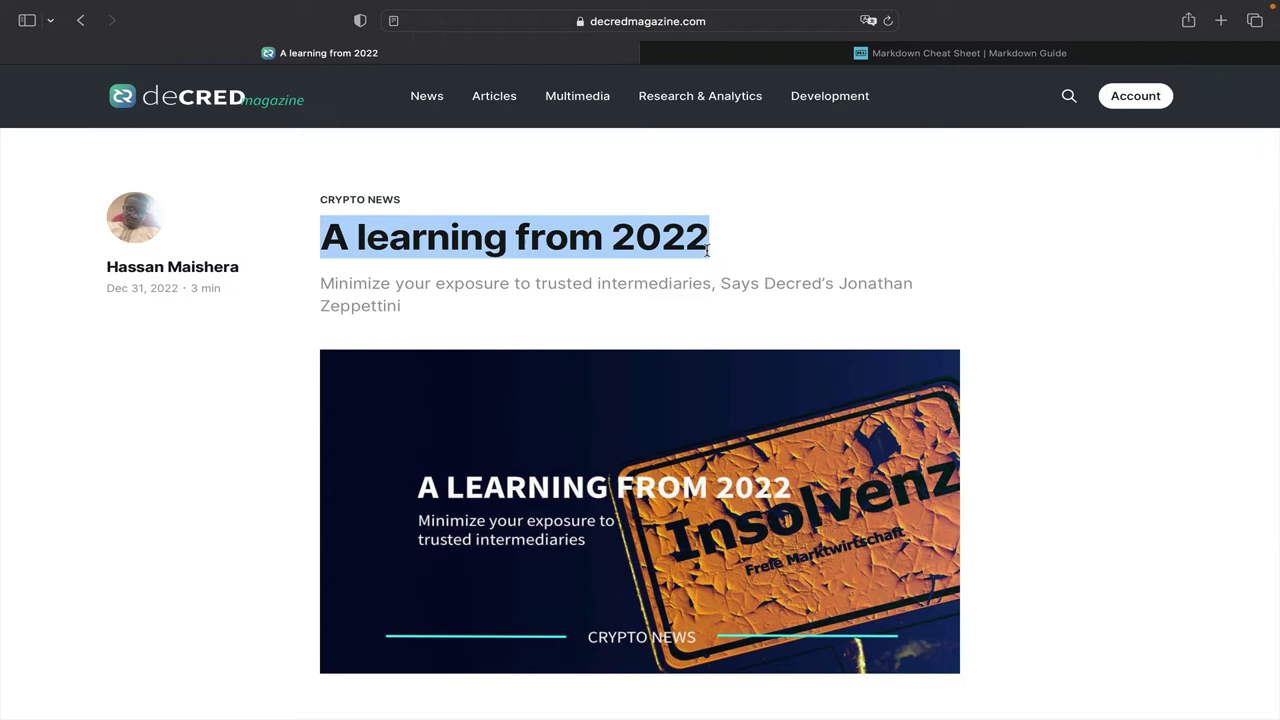
Paste the headline into the post as the H1 heading '# A learning from 2022'.
key(super+Tab)
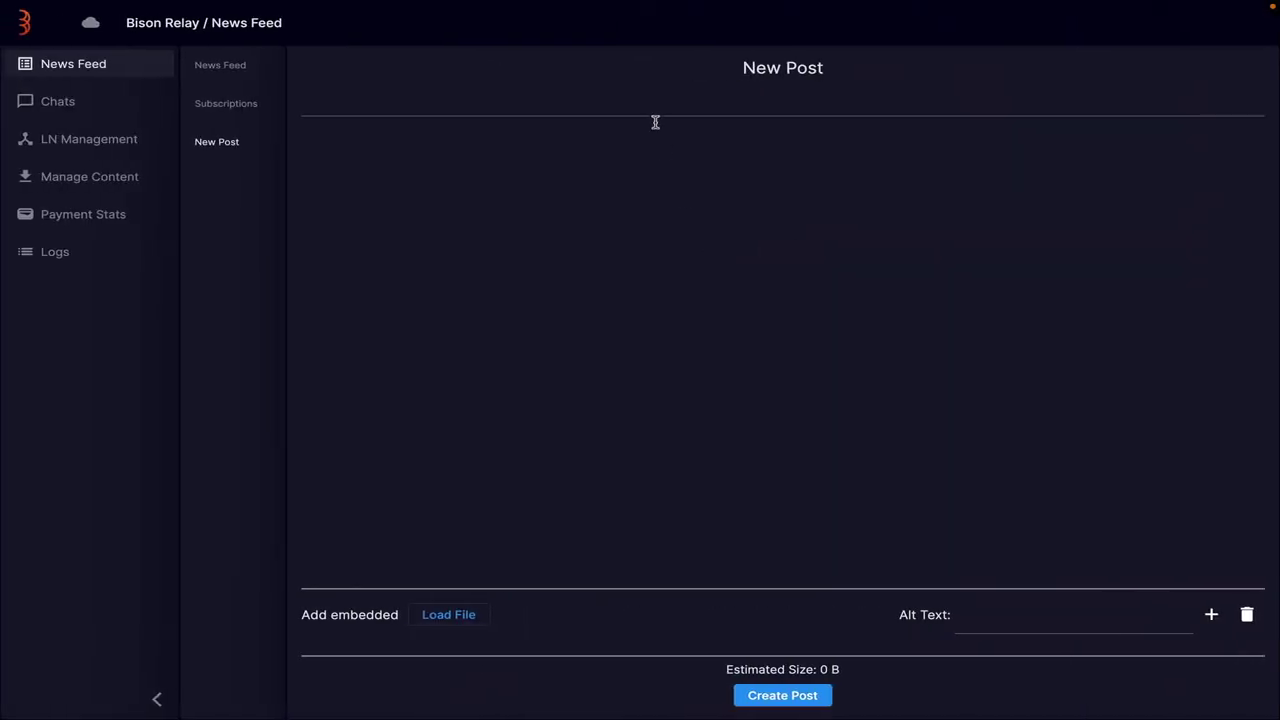
click(650, 110)
key(super+v)
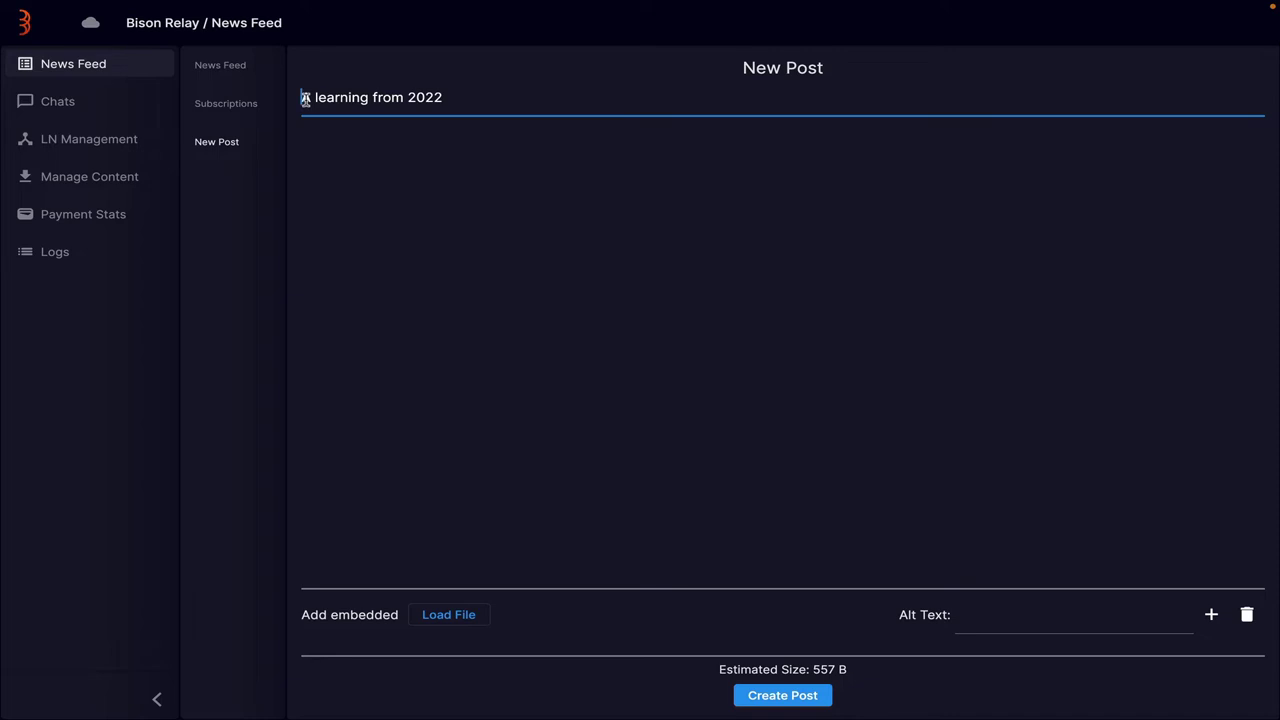
click(305, 98)
text(#)
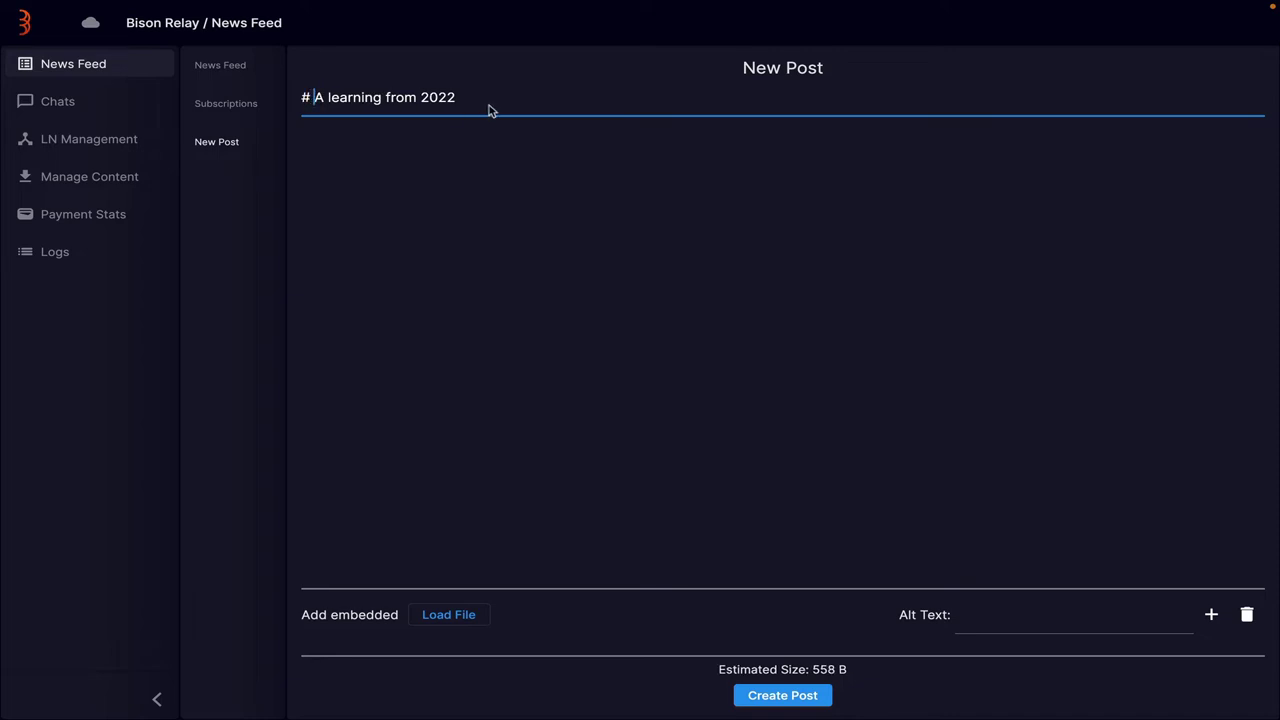
click(482, 107)
key(Return)
Copy the article's subtitle from the browser and paste it below the heading.
key(ctrl+Right)
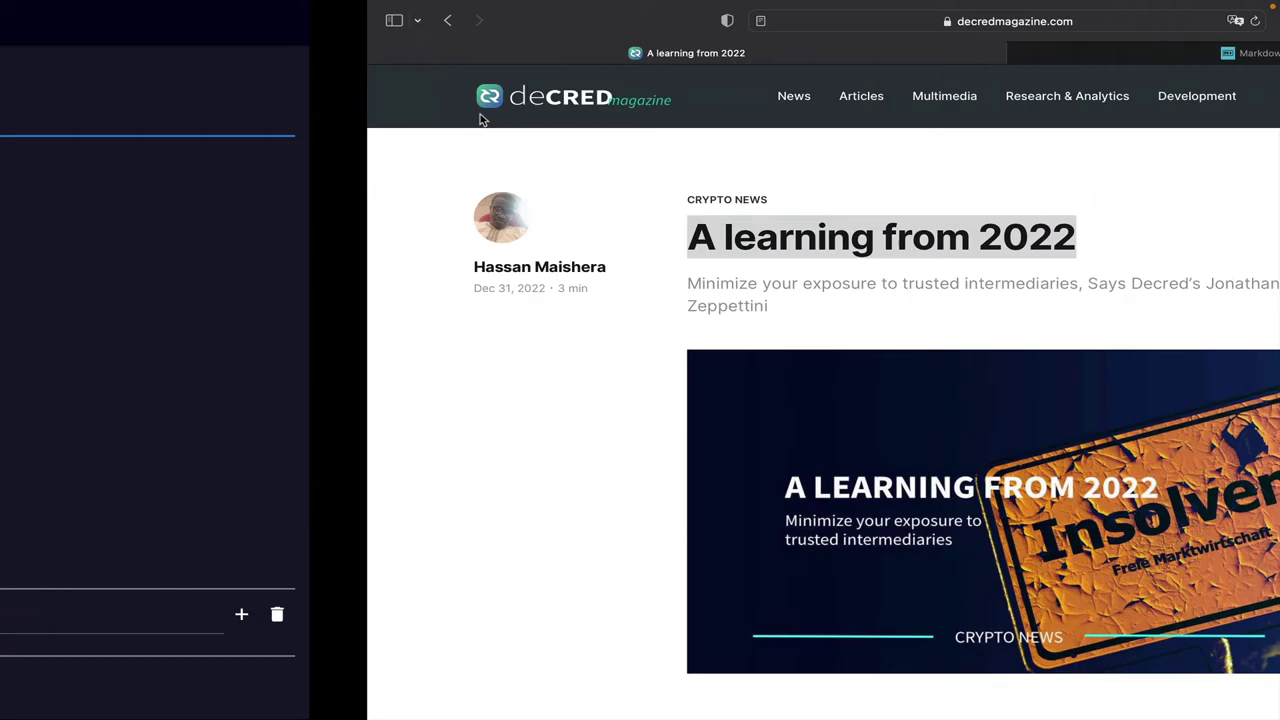
drag(418, 305, 320, 283)
key(super+c)
key(ctrl+Left)
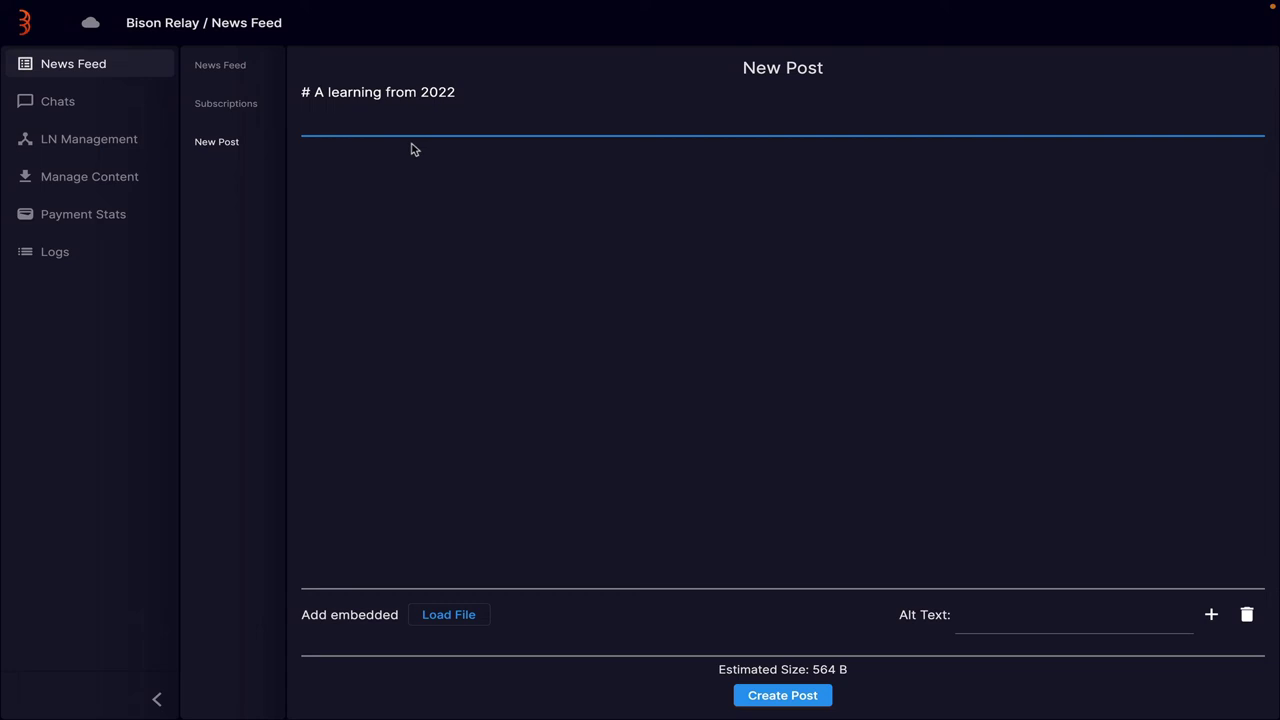
key(super+v)
key(Return)
key(Return)
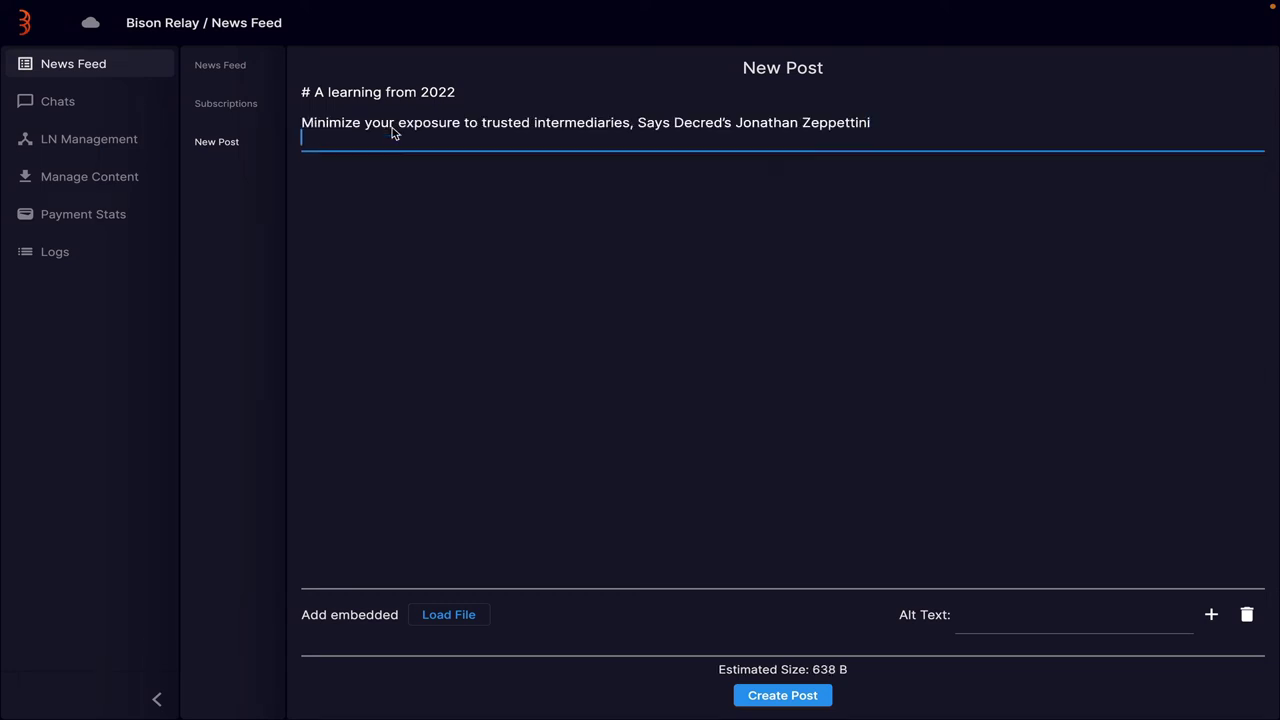
Select the Key highlights heading and its three points in the Safari article.
key(ctrl+Right)
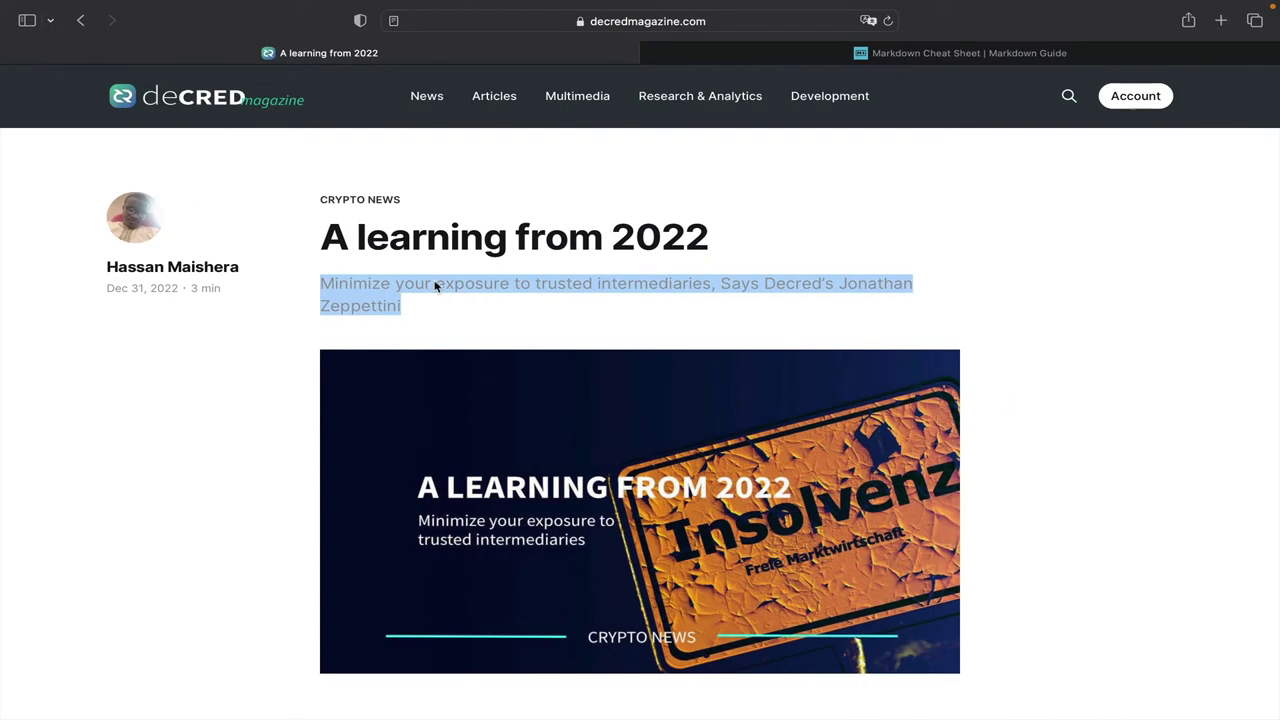
scroll(449, 342, down, 1)
scroll(449, 342, up, 1)
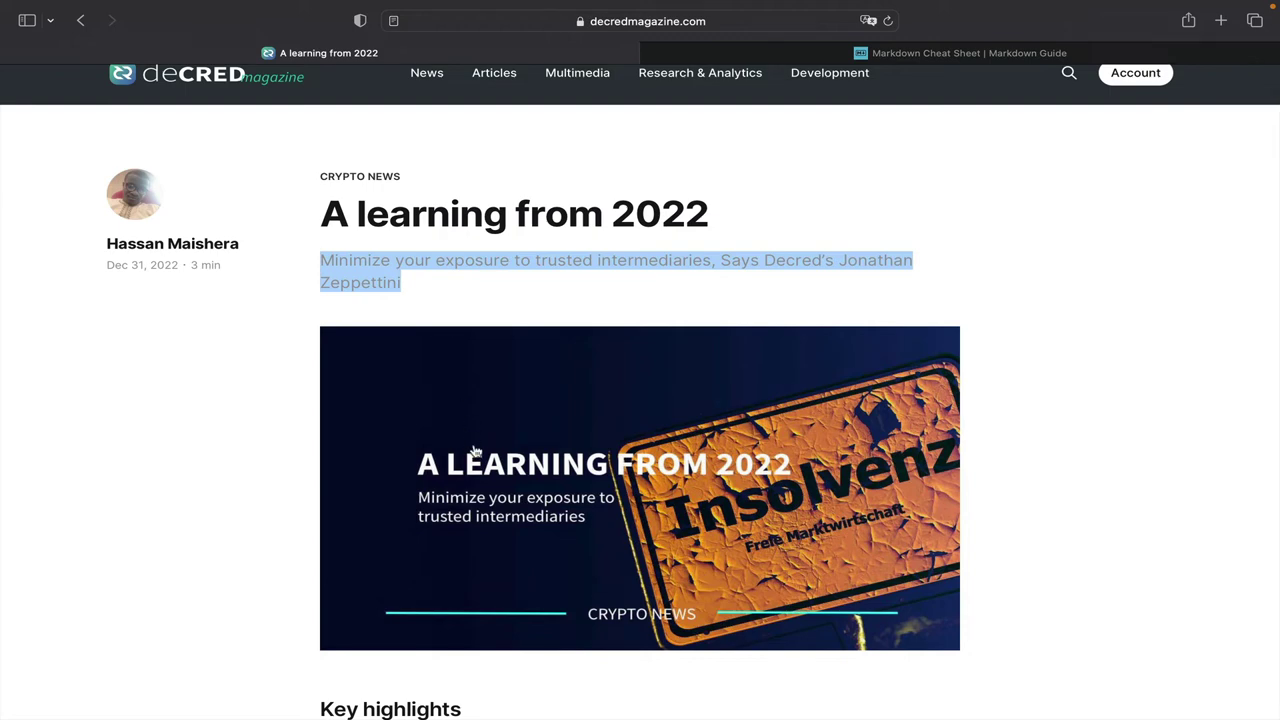
scroll(528, 470, down, 8)
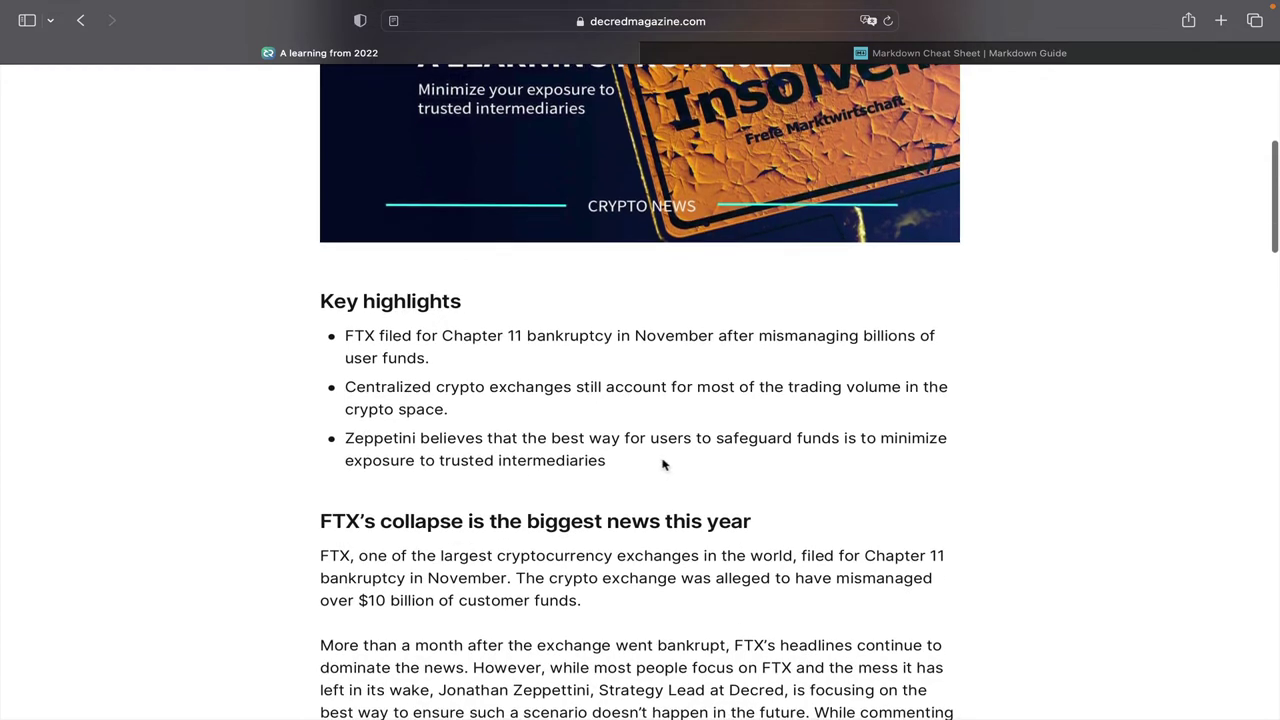
drag(663, 463, 315, 302)
key(super+c)
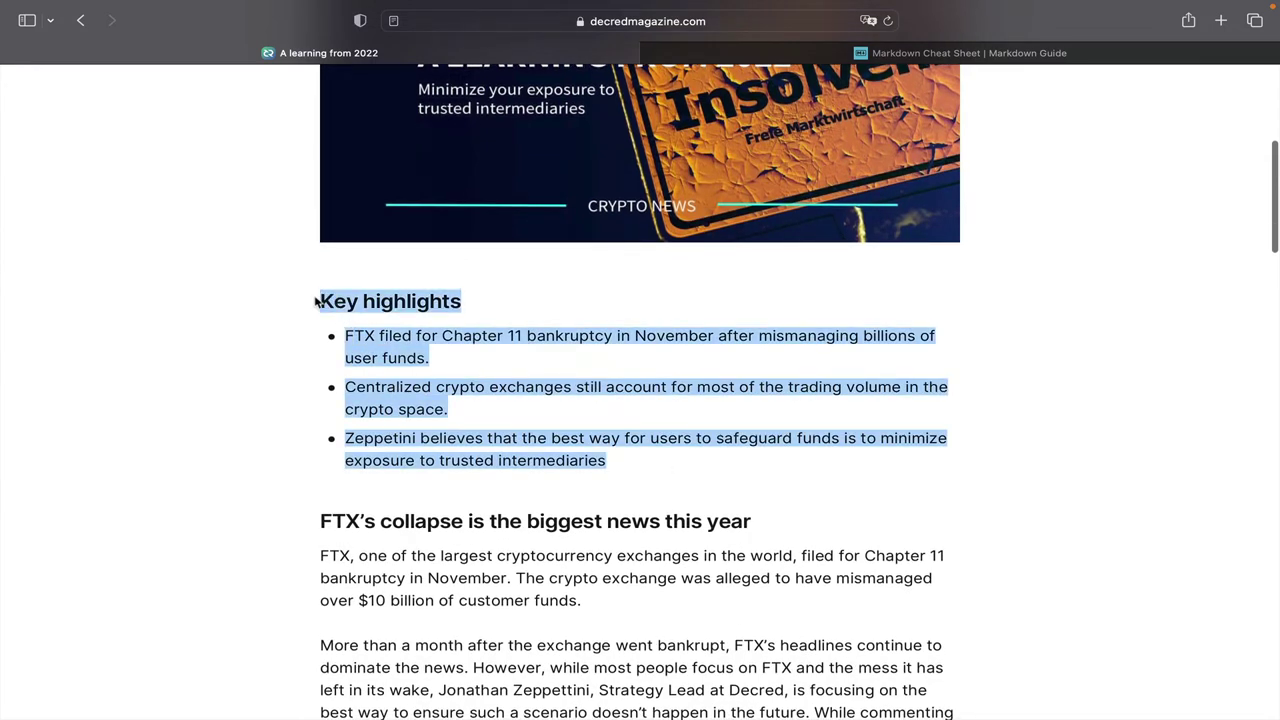
key(super+Tab)
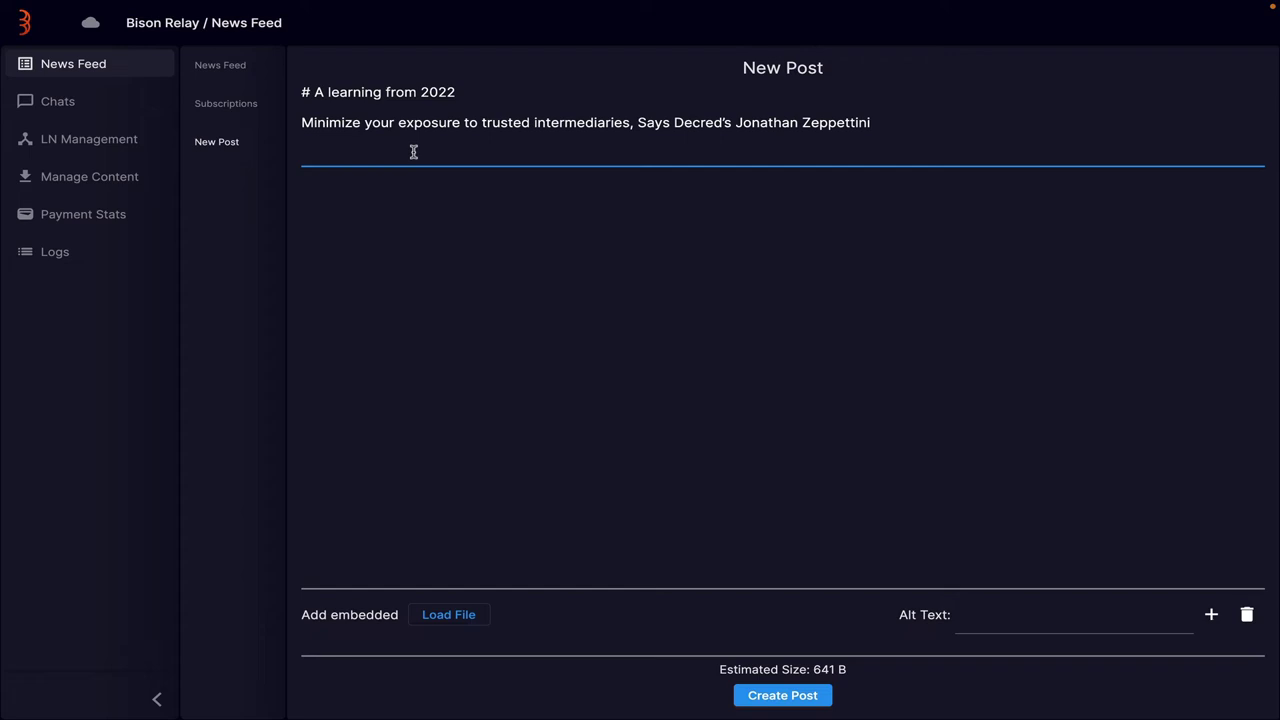
Paste the highlights as a '## Key highlights:' section and add blank lines after the subtitle.
key(super+v)
key(Return)
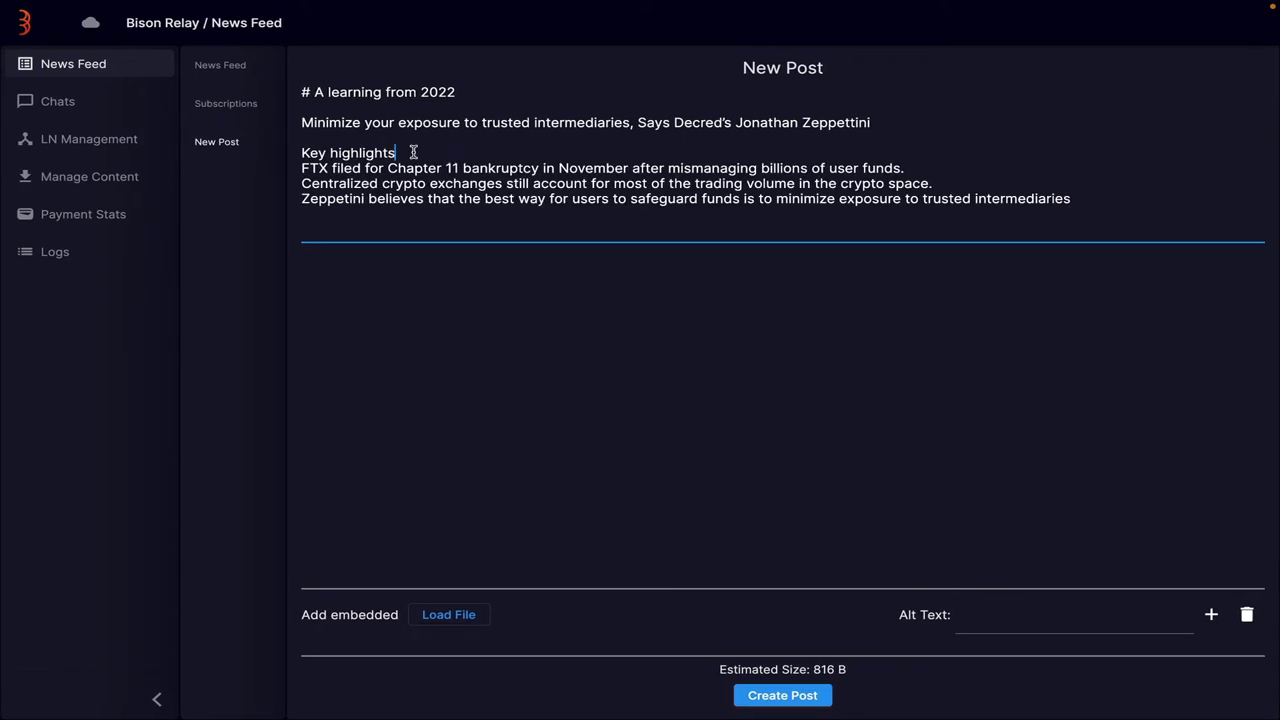
click(413, 152)
text(")
text(:)
click(301, 152)
text(##)
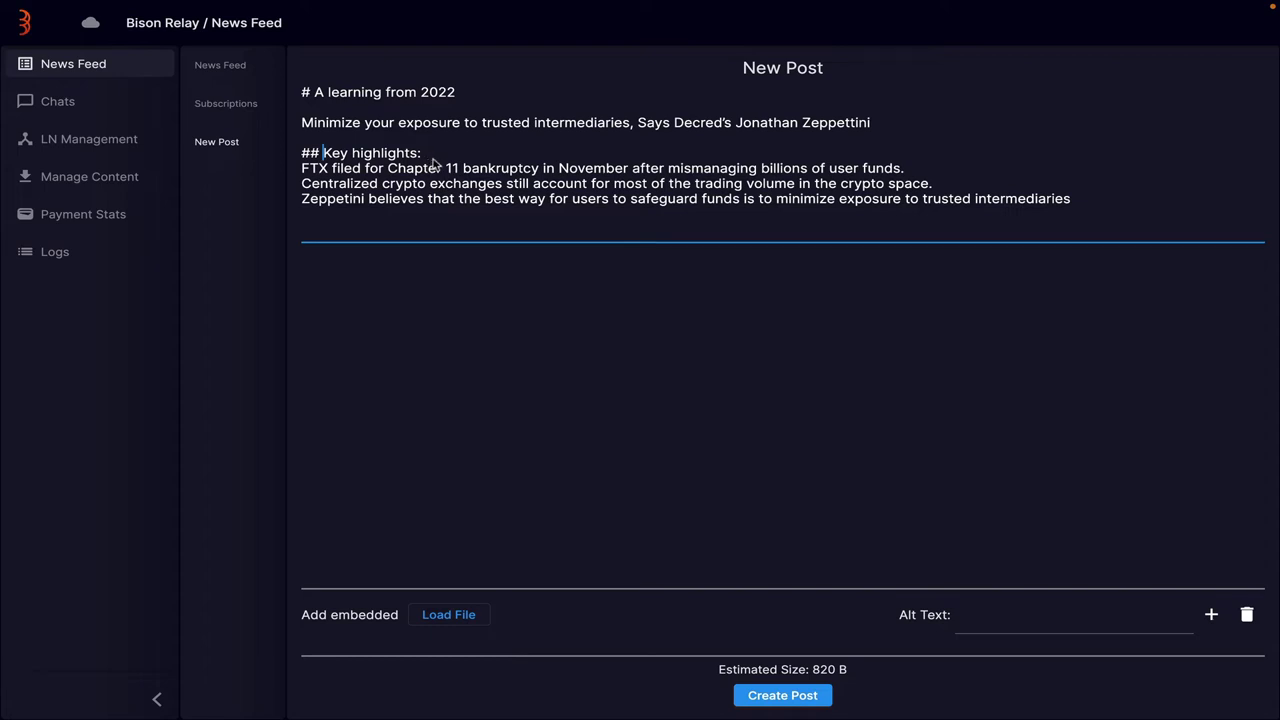
click(888, 128)
key(Return)
key(Return)
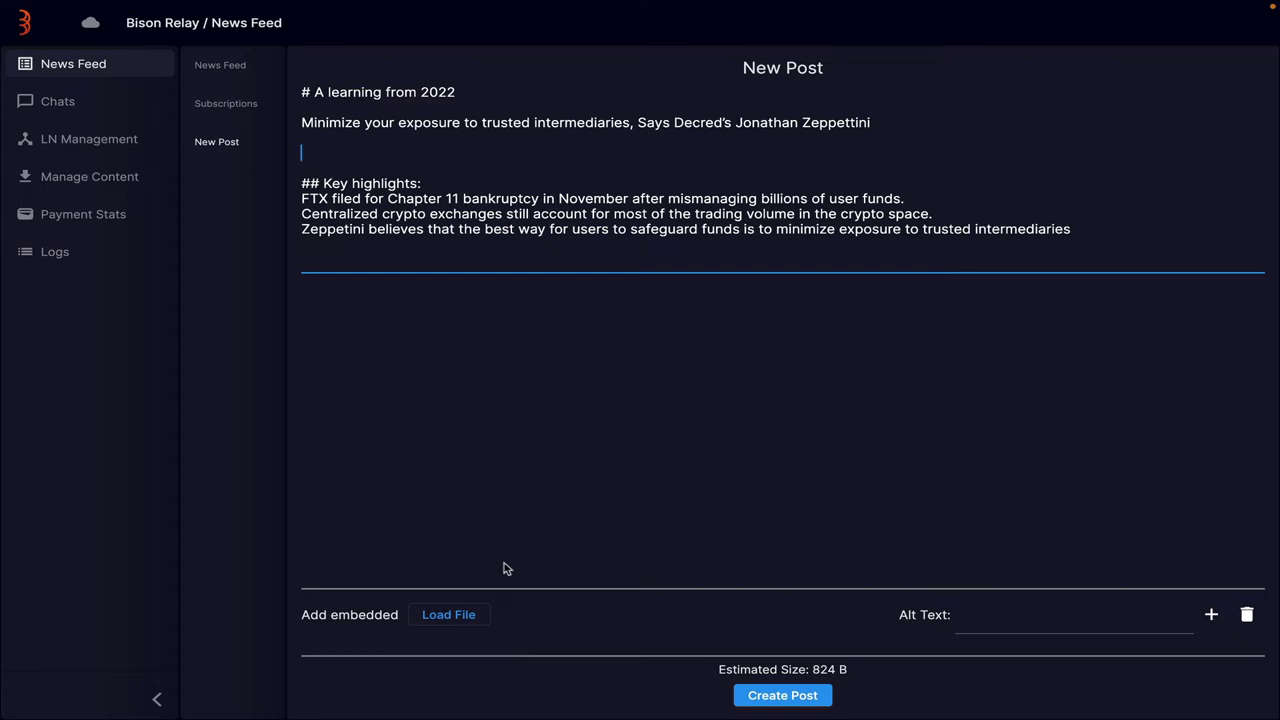
Load the 'A learning from 2022' JPEG for embedding with alt text 'Decred 2022 - 23'.
click(447, 617)
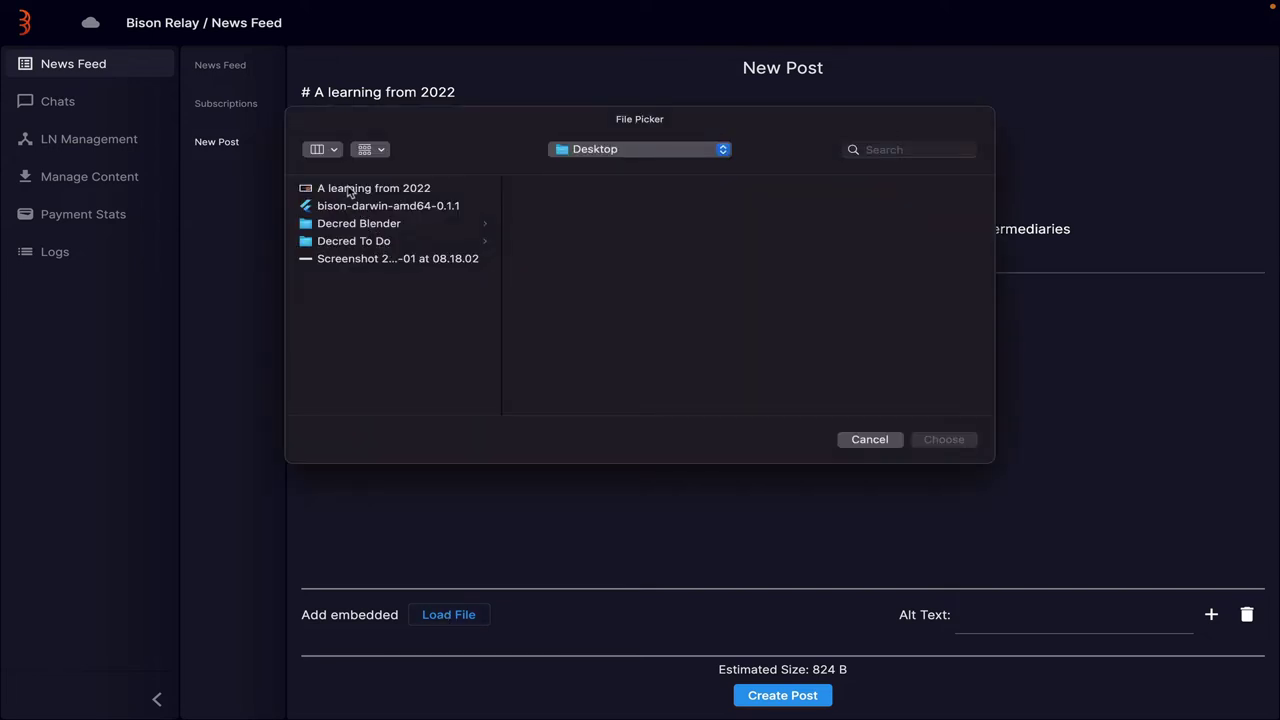
click(350, 191)
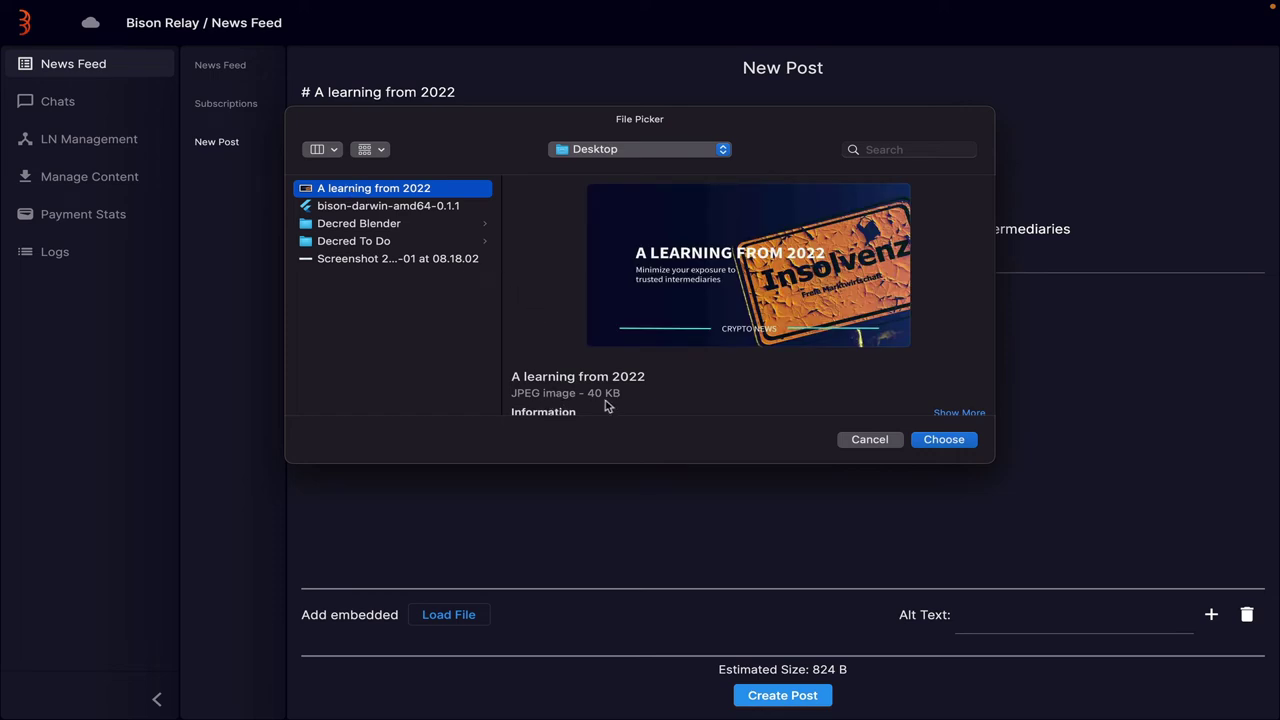
click(950, 440)
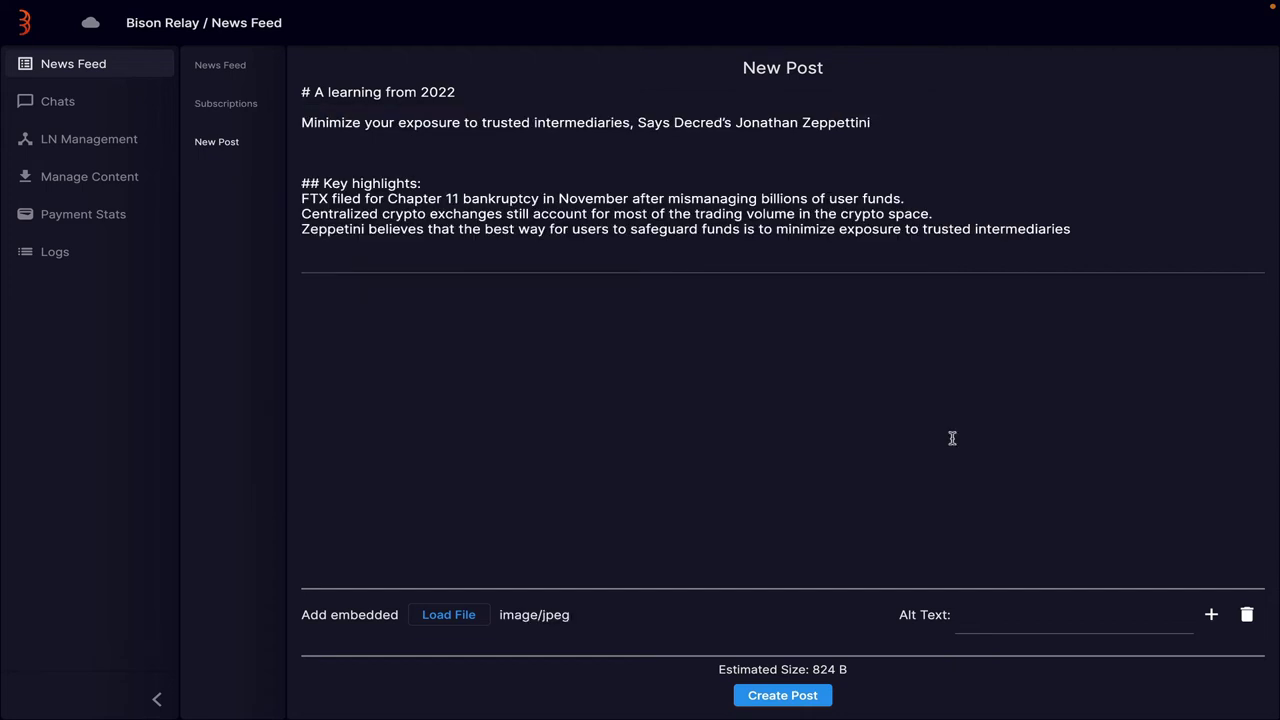
click(989, 623)
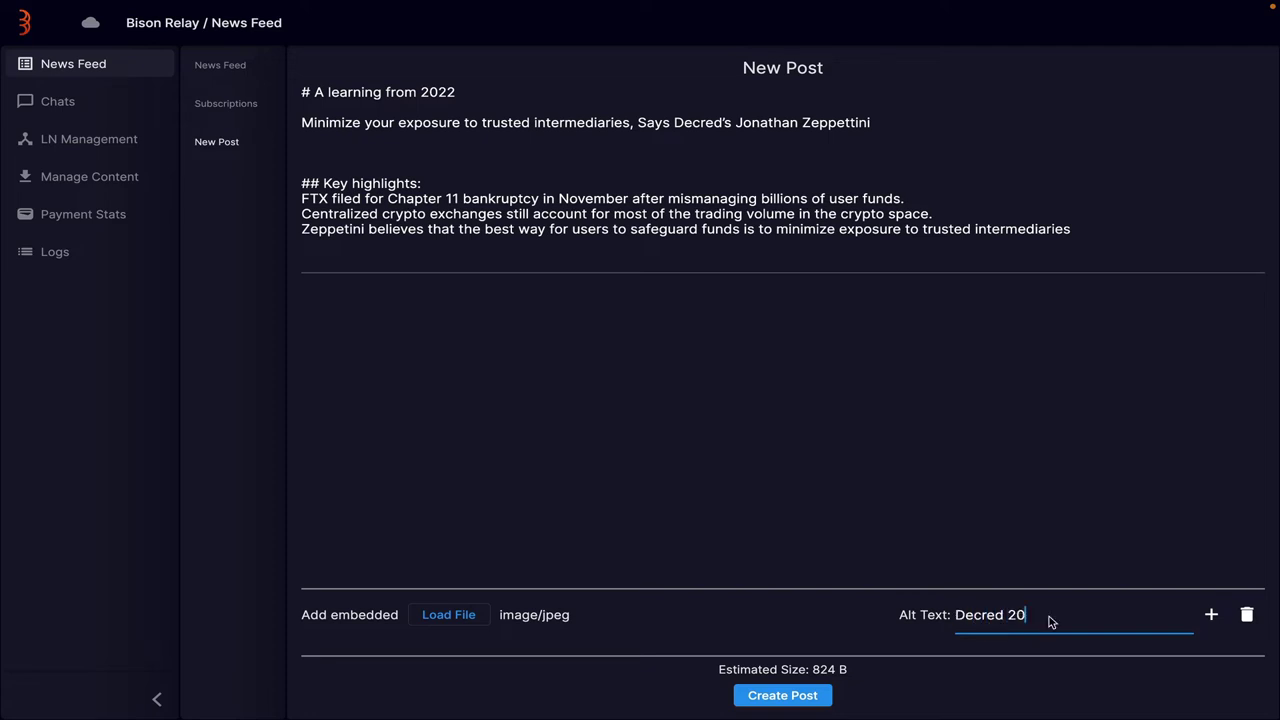
text(Decred 2022 - 23)
Insert the image embed and move it to the blank line under the subtitle.
click(1211, 617)
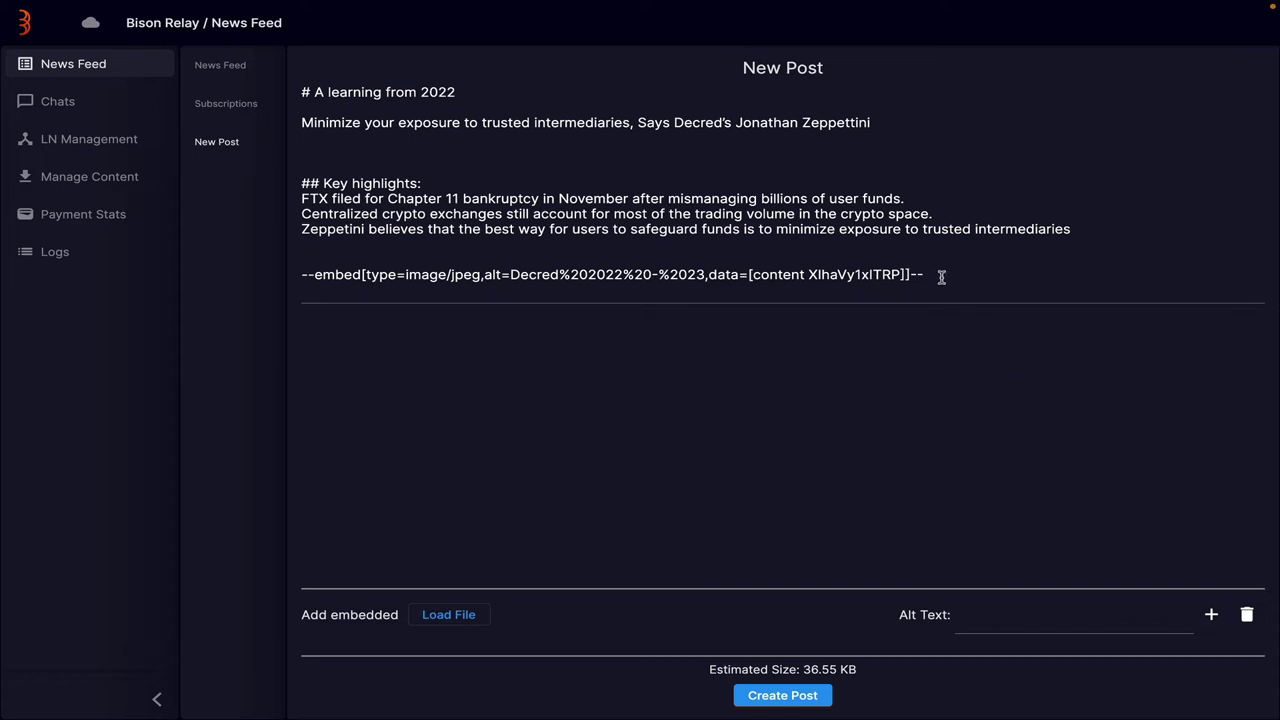
triple_click(608, 268)
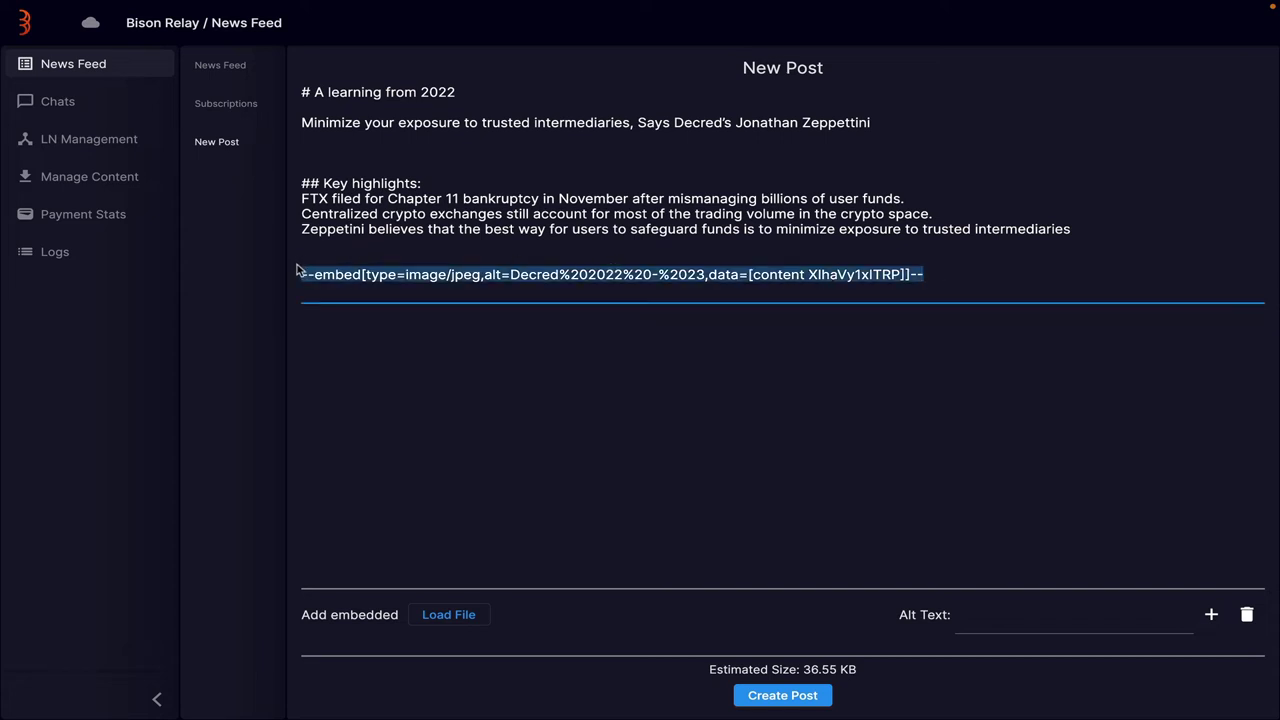
key(BackSpace)
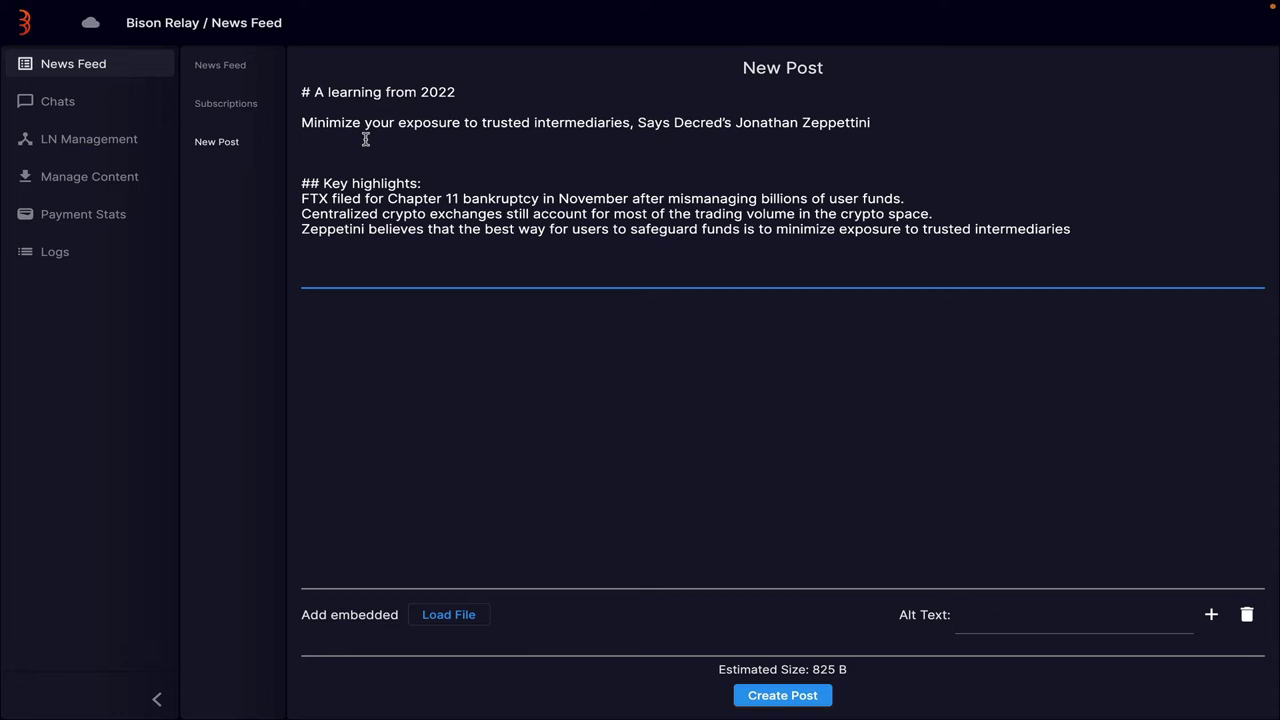
click(366, 152)
text(--embed[type=image/jpeg,alt=Decred%202022%20-%2023,data=[content XlhaVy1xlTRP]]--)
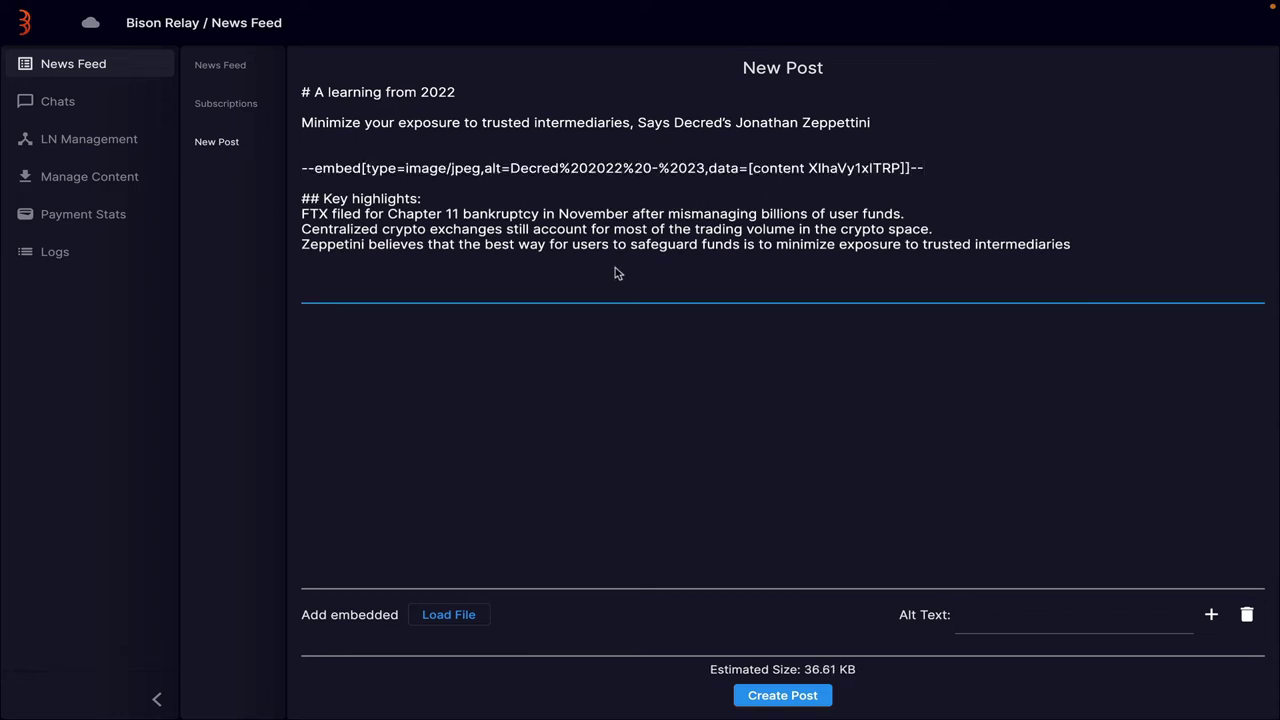
click(615, 268)
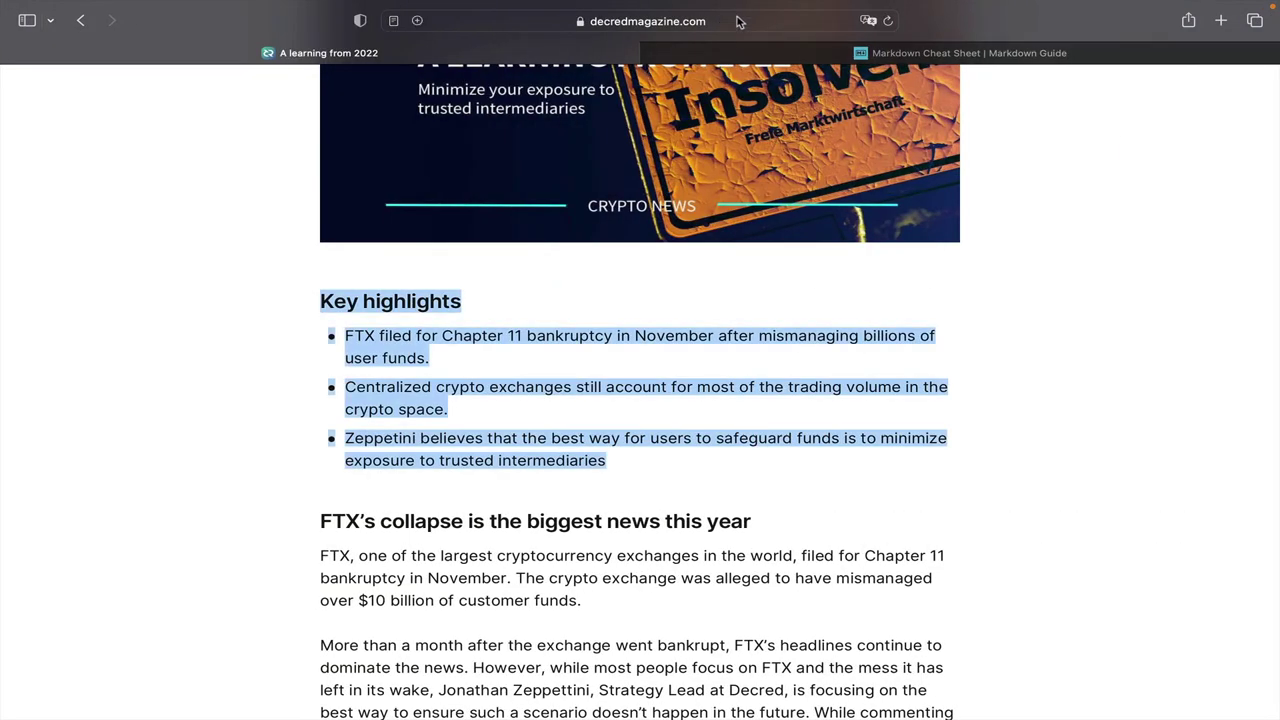
Copy the article's web address from Safari's address bar and return to the draft.
click(738, 21)
key(super+c)
click(1069, 259)
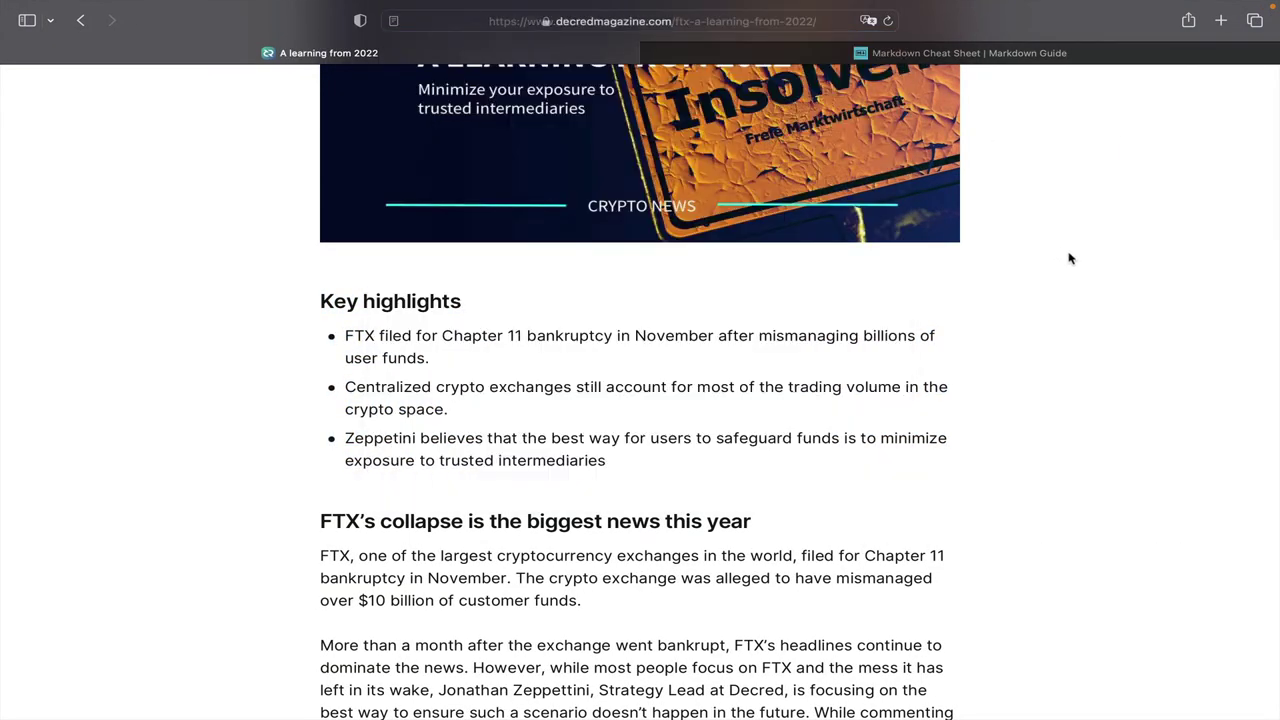
key(ctrl+Left)
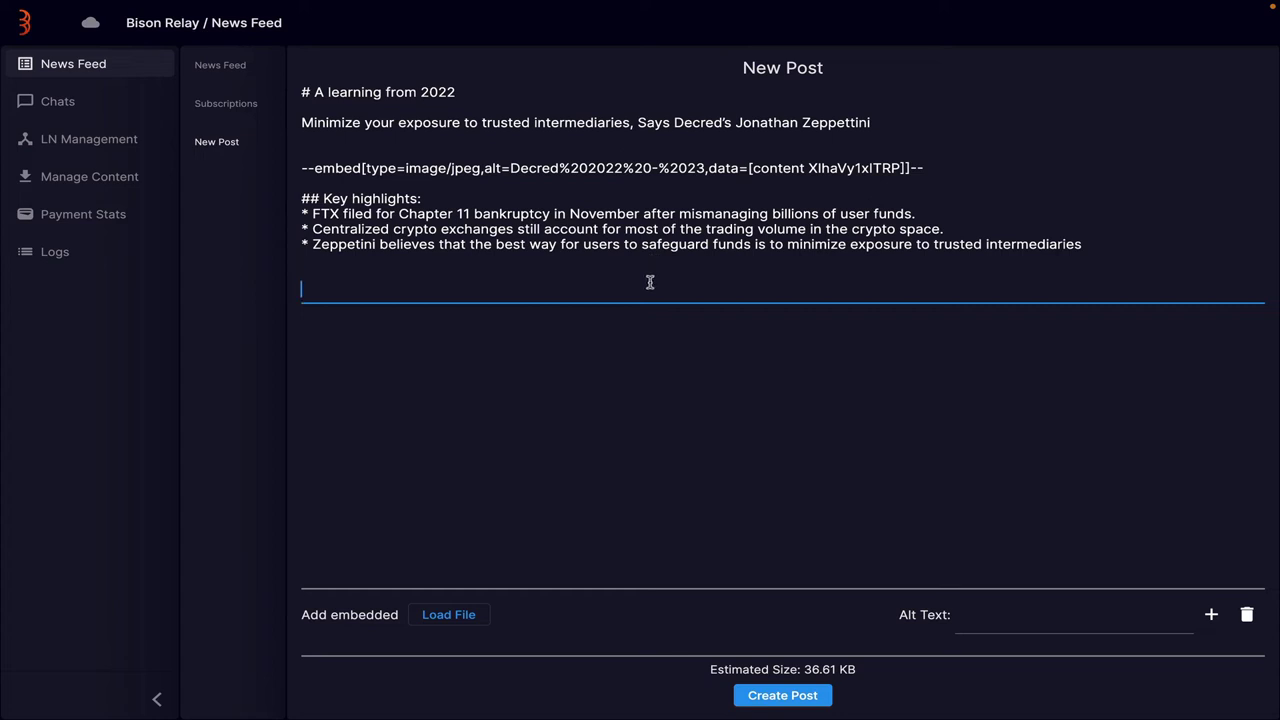
key(super+v)
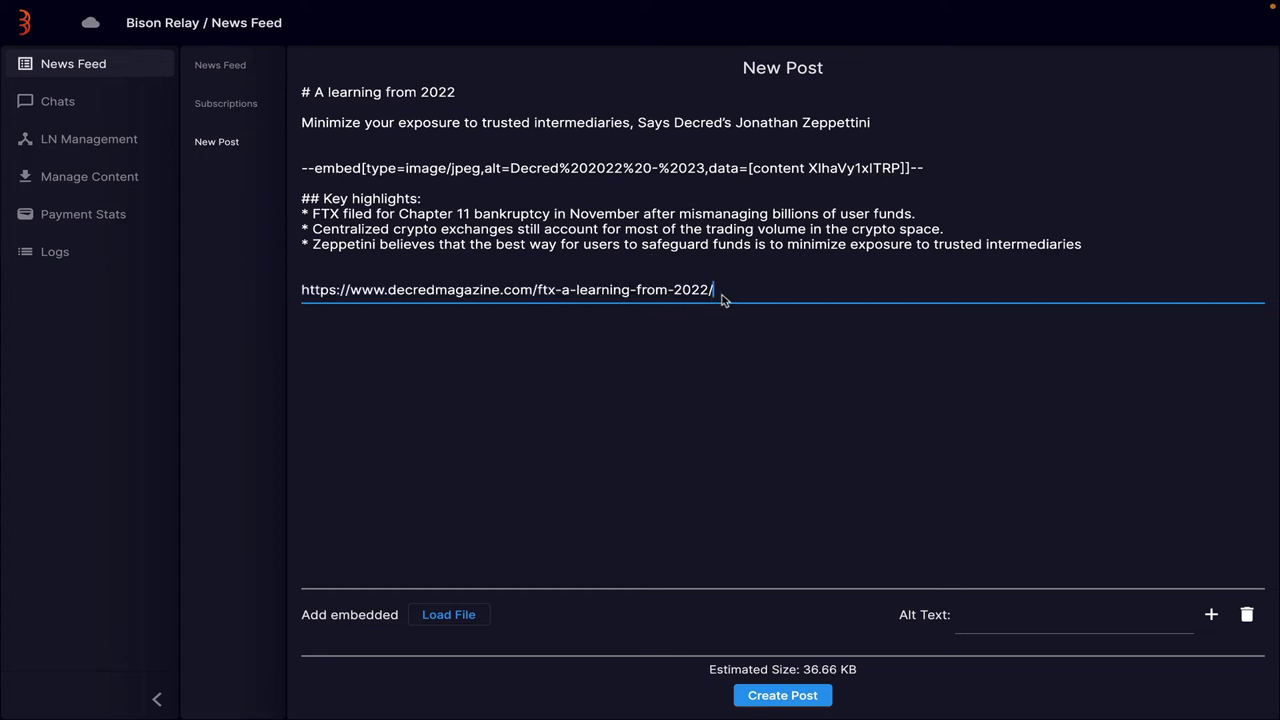
key(Return)
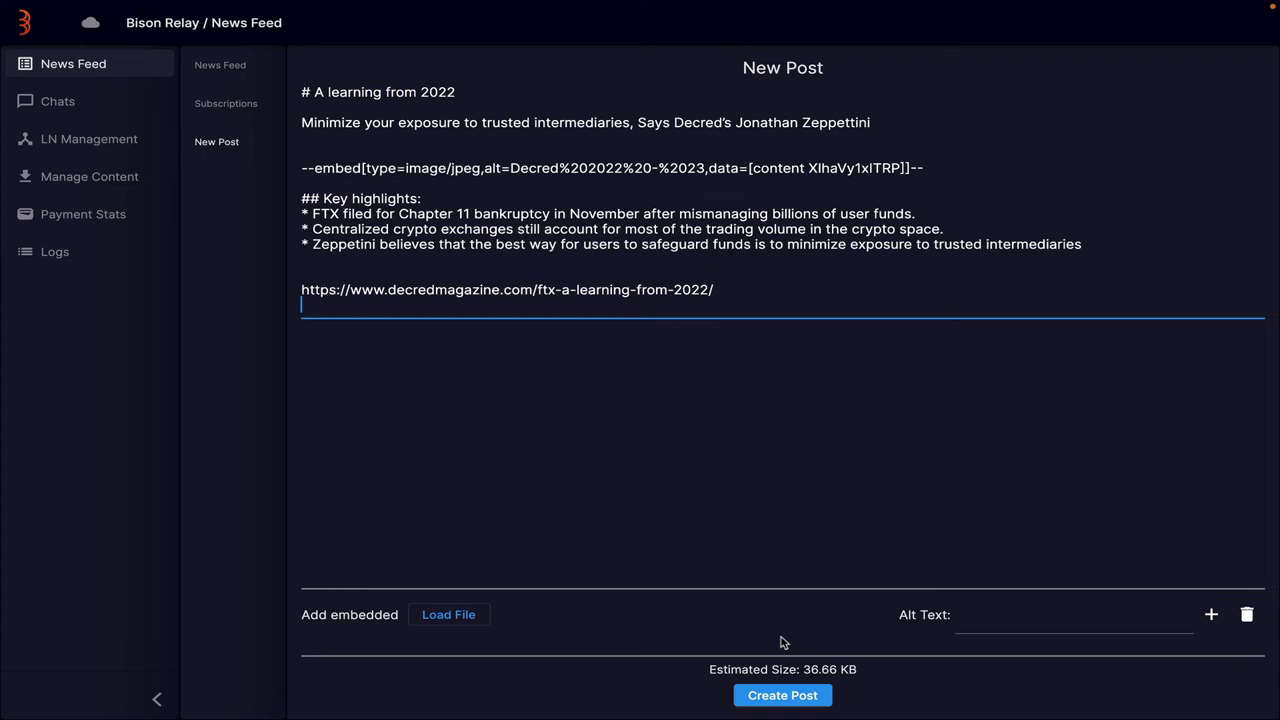
Publish the 'A learning from 2022' post and scroll down through the News Feed.
click(783, 696)
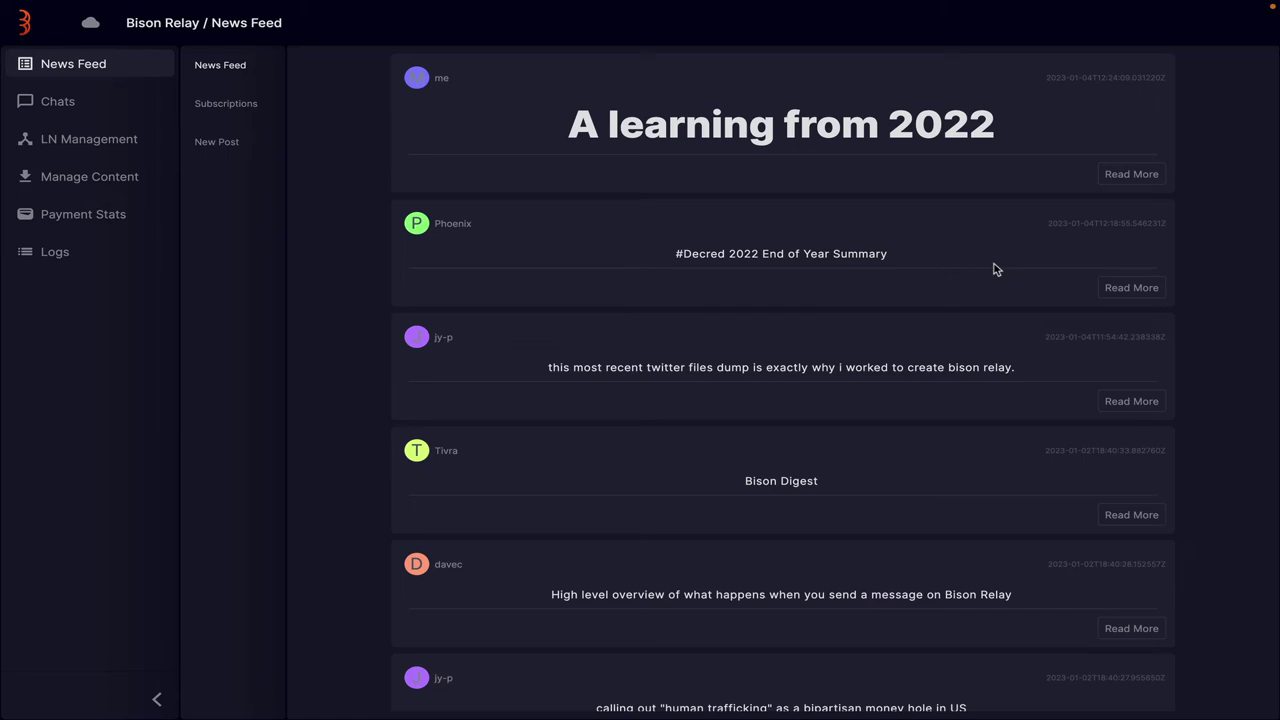
scroll(710, 325, down, 8)
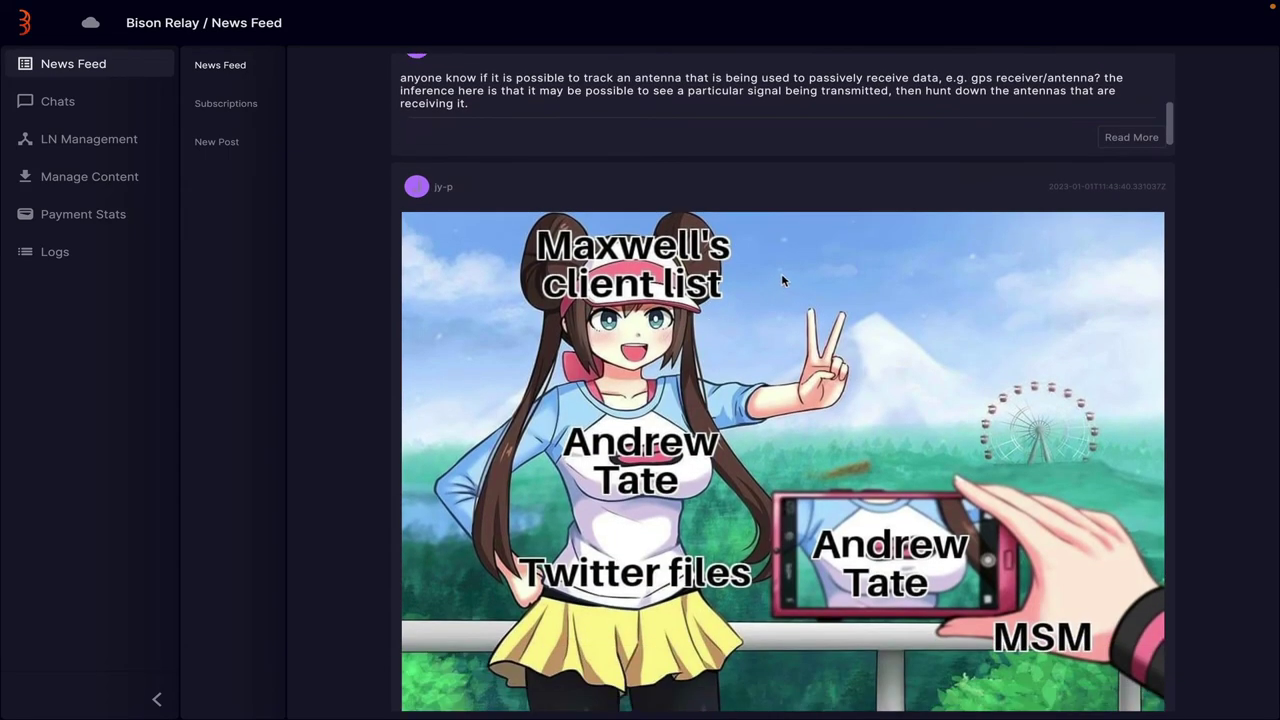
scroll(745, 374, down, 3)
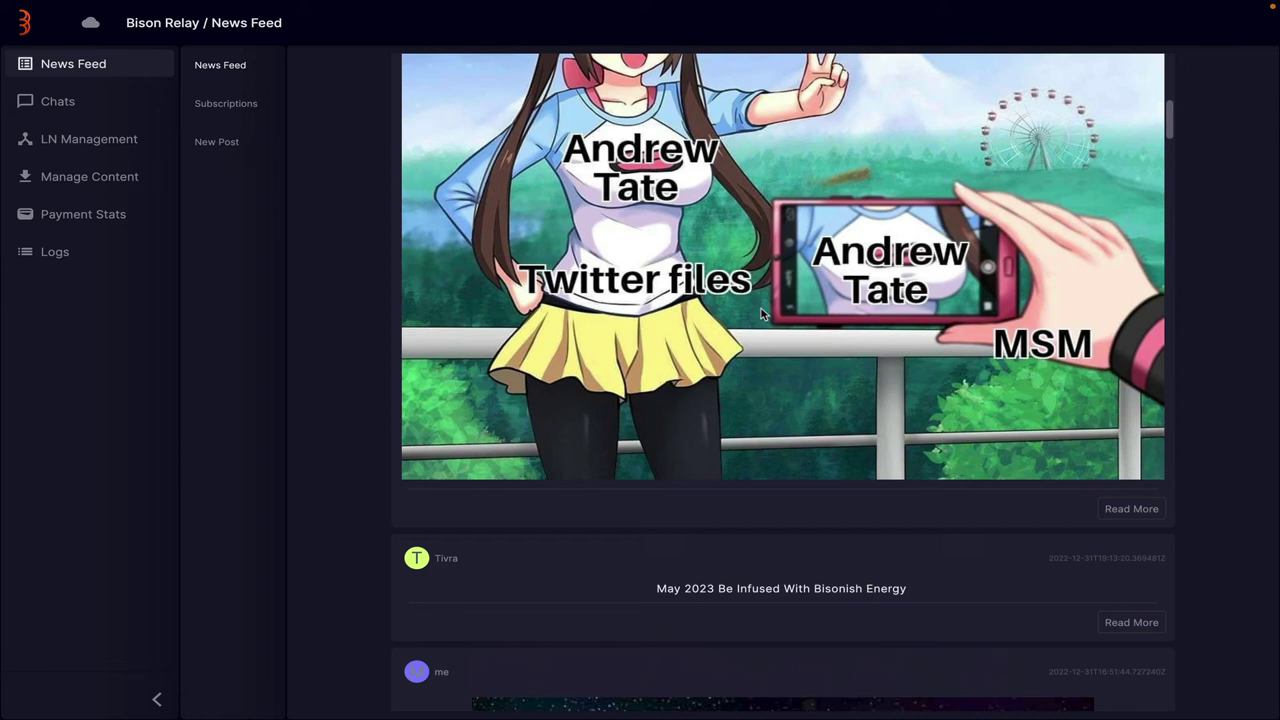
scroll(783, 316, down, 6)
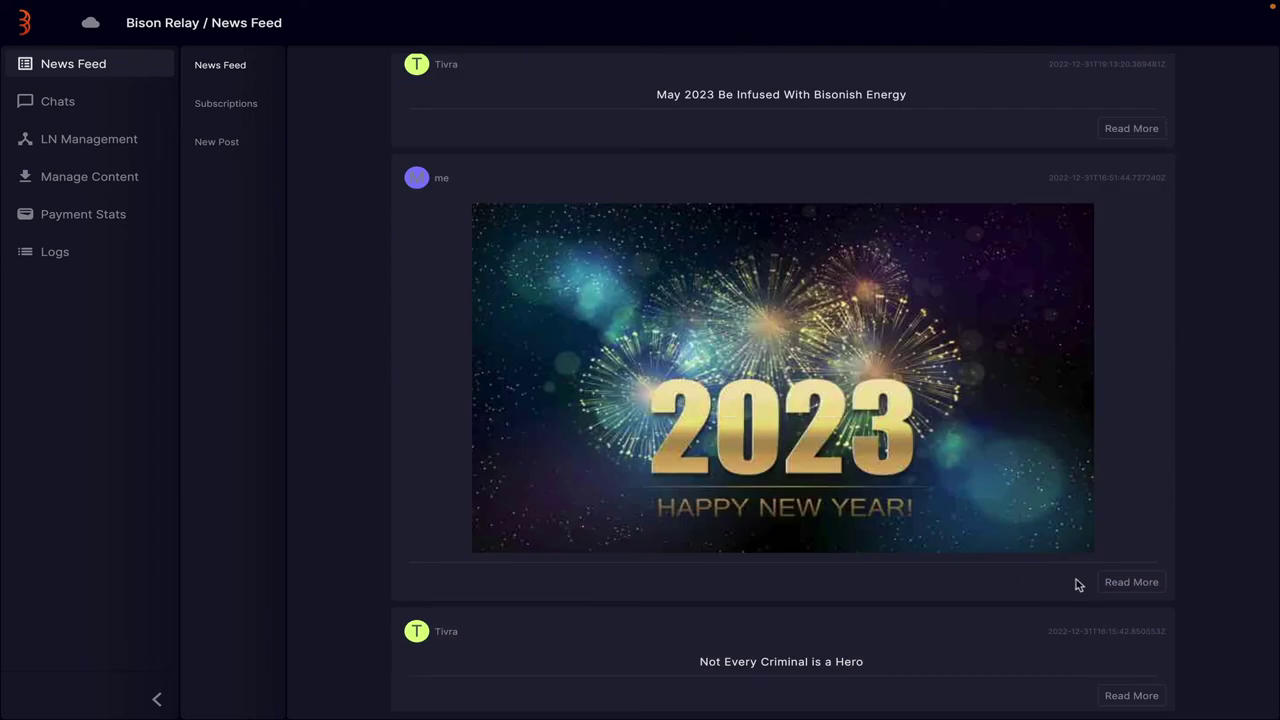
View the older Happy New Year post in full, then return to the feed.
click(1131, 582)
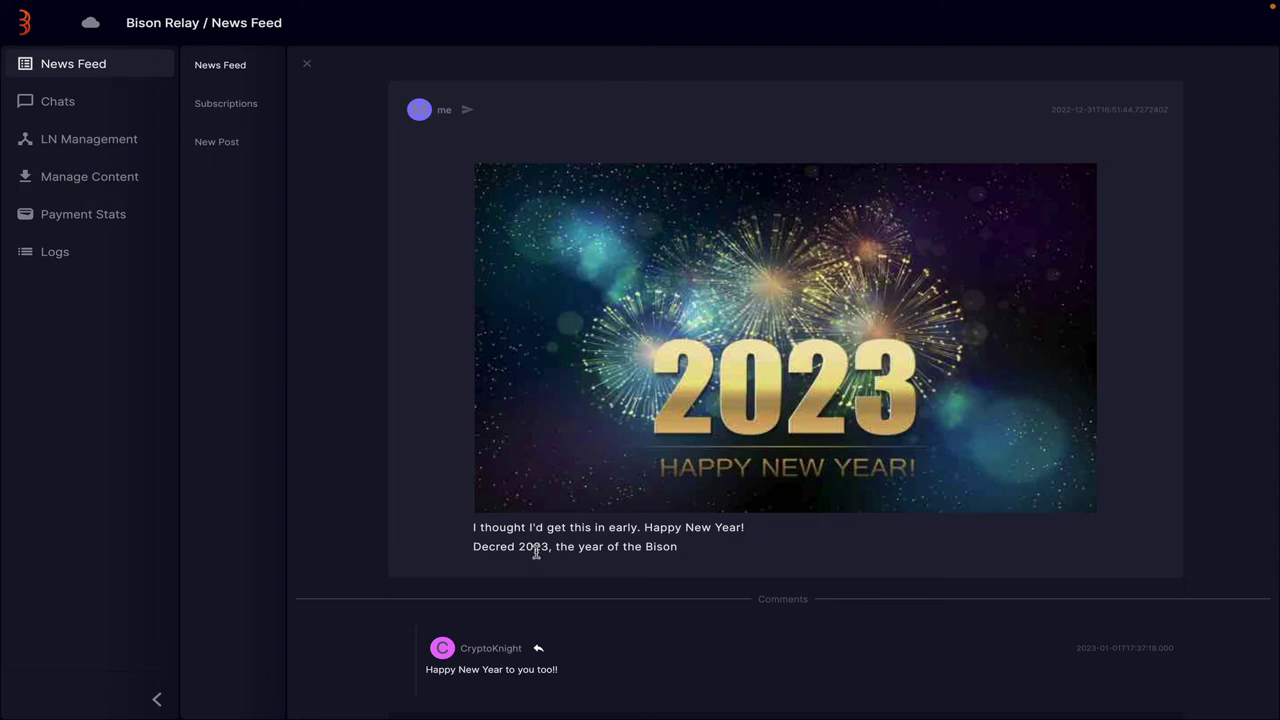
click(308, 63)
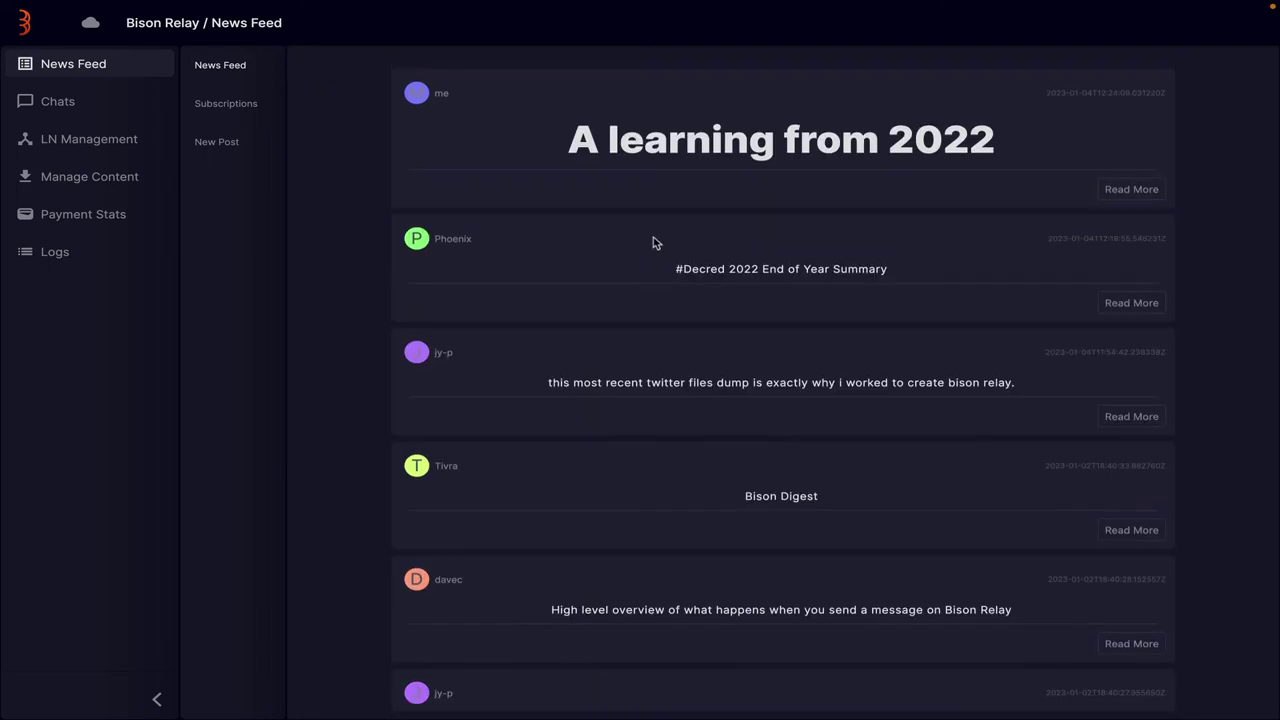
scroll(790, 255, down, 1)
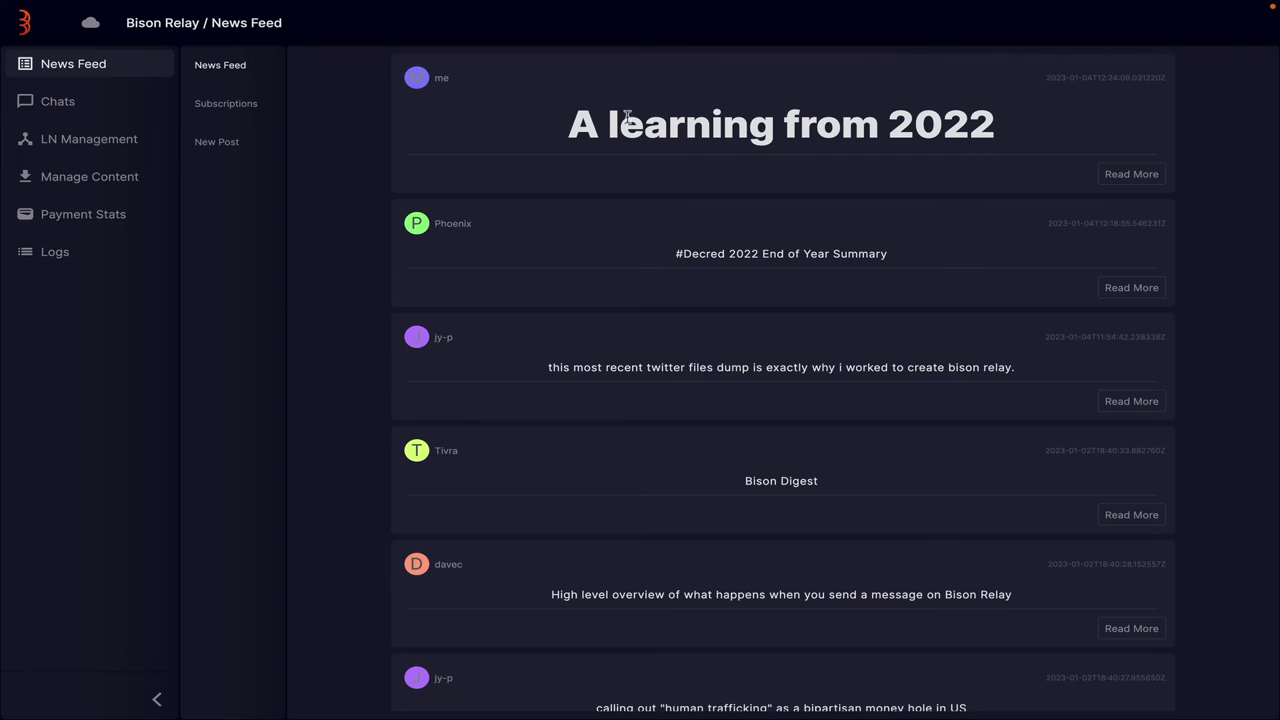
Read the published 'A learning from 2022' post in full, including its comment box, then close it.
click(1122, 176)
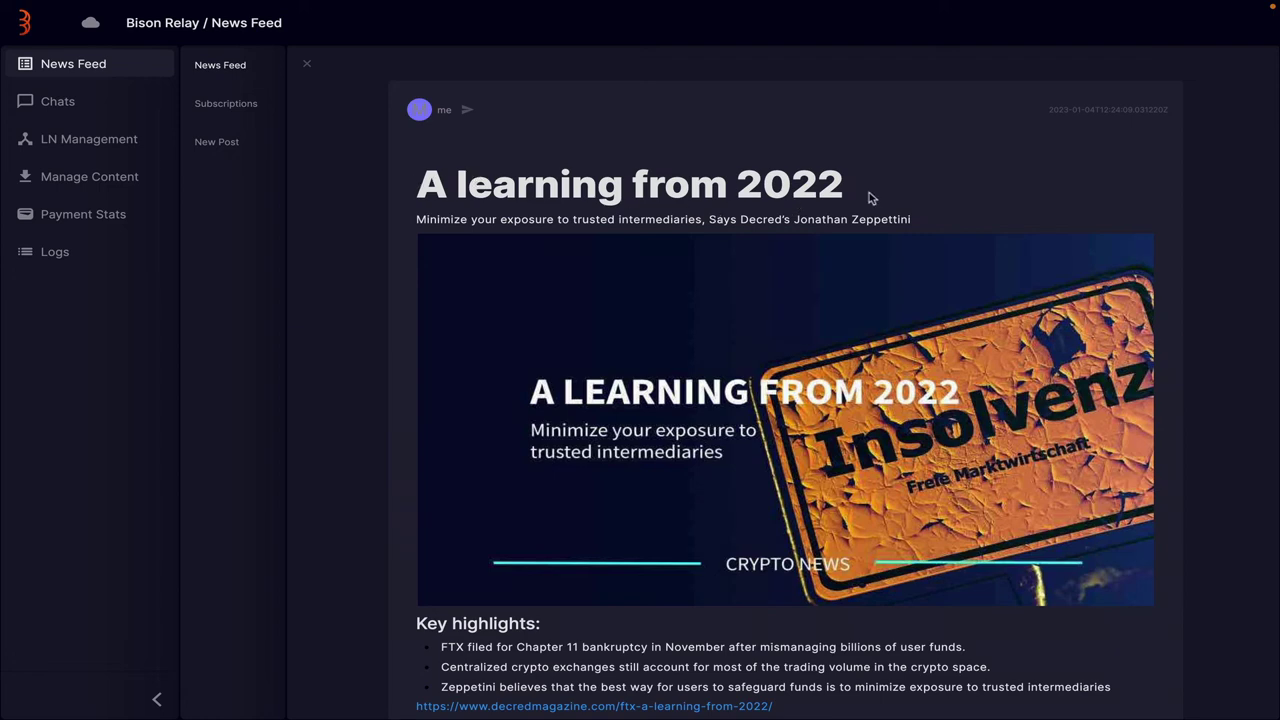
scroll(580, 410, down, 3)
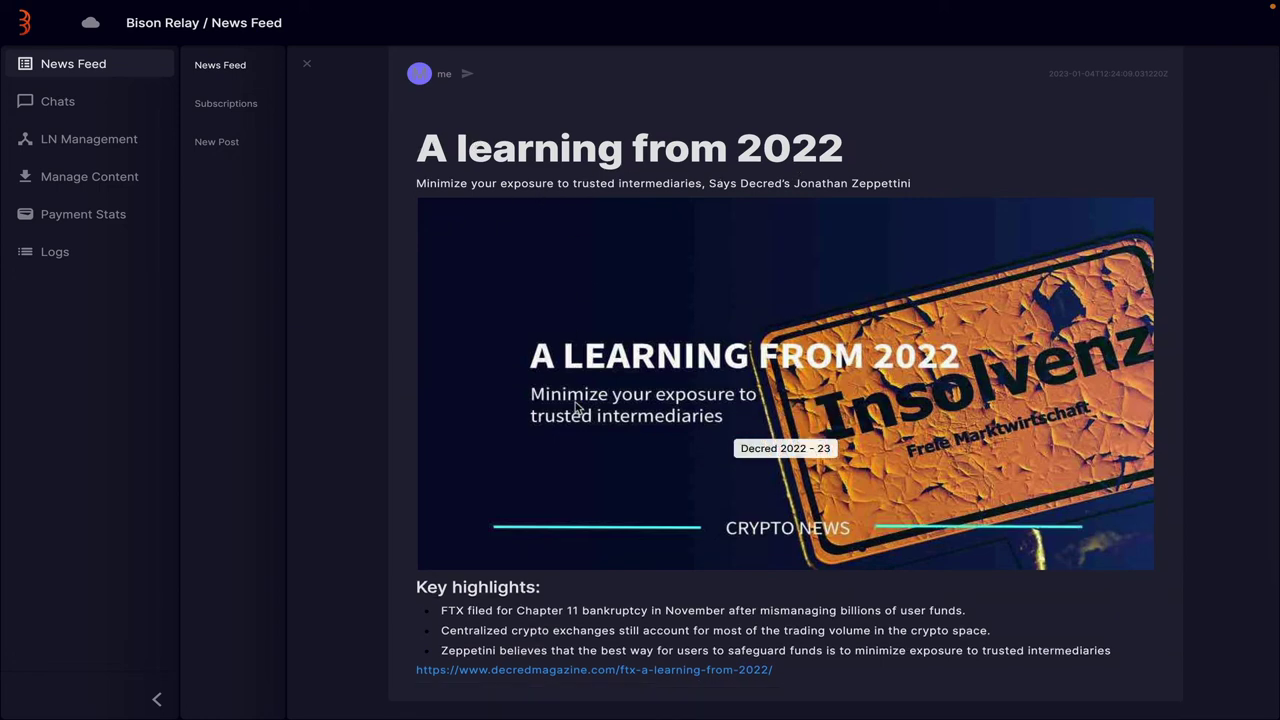
scroll(698, 315, down, 2)
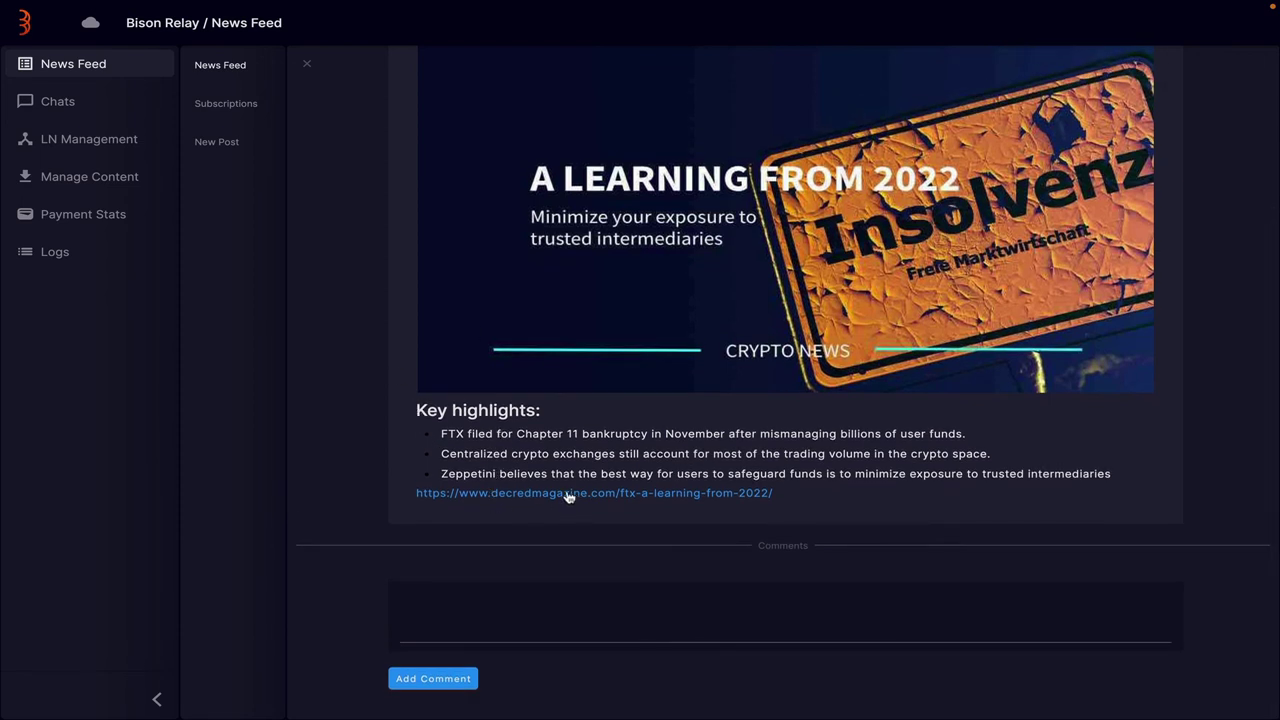
click(559, 604)
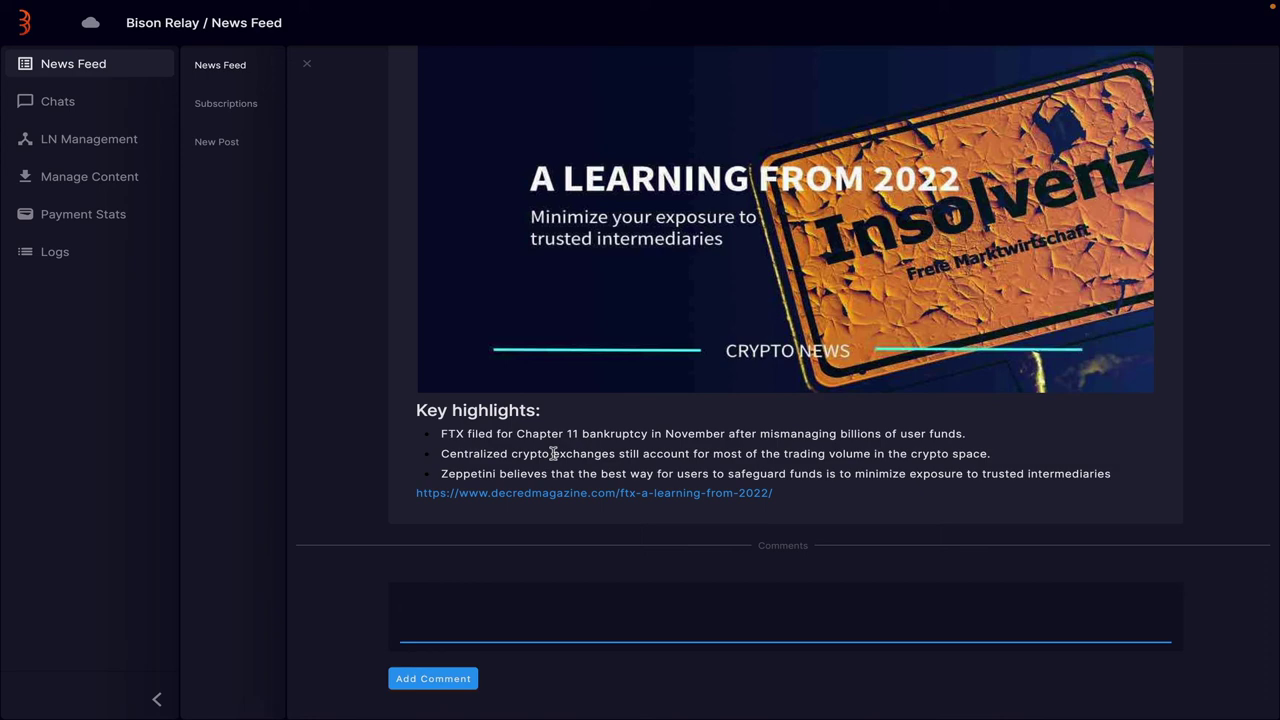
scroll(553, 455, up, 3)
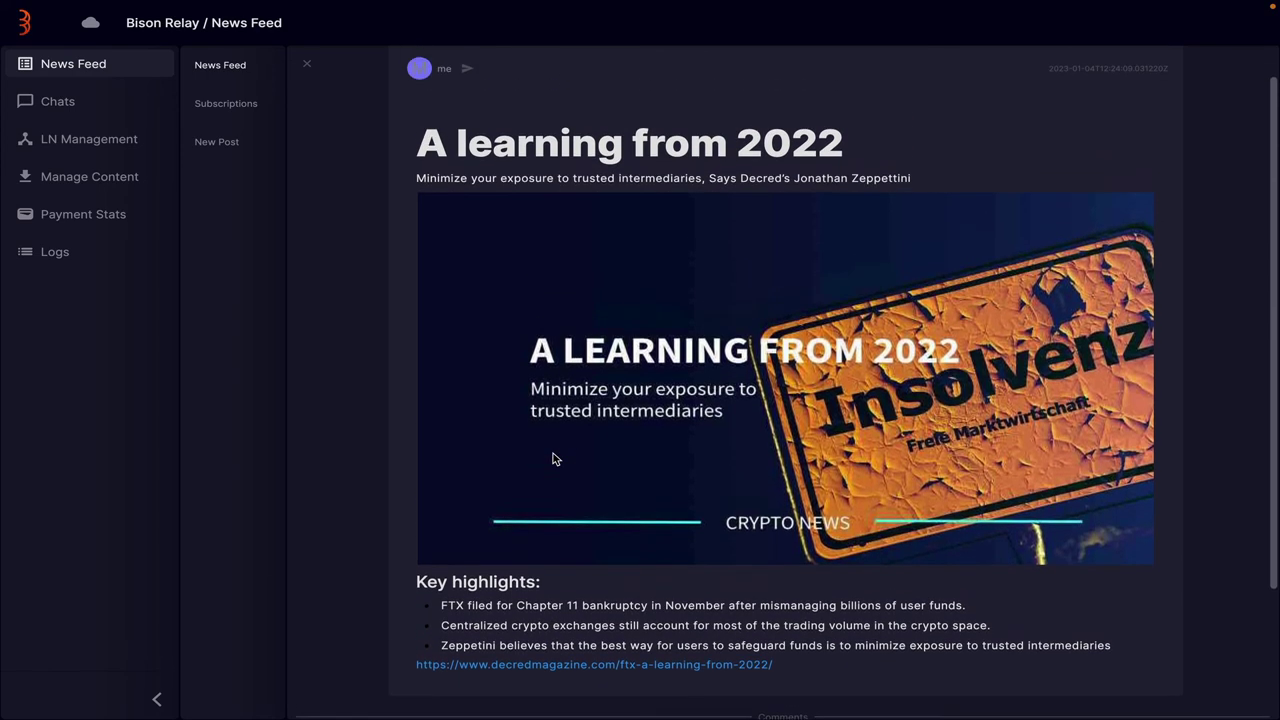
scroll(555, 458, down, 2)
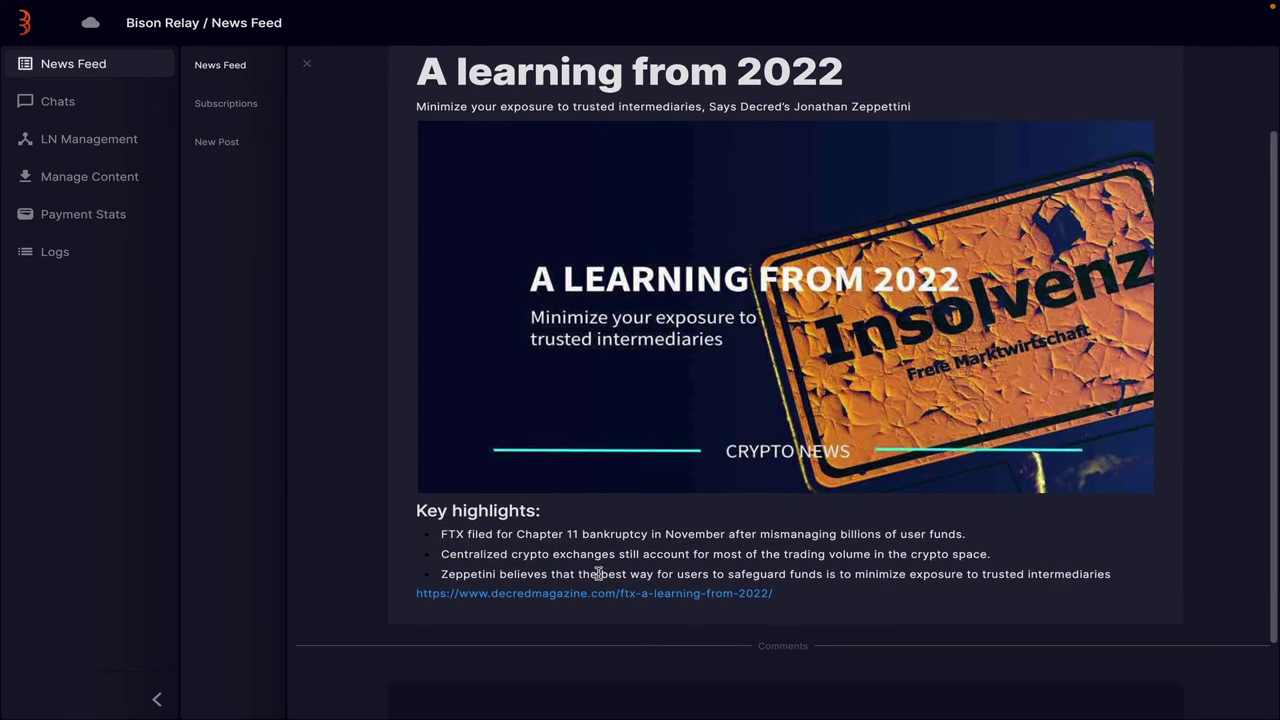
scroll(599, 575, up, 2)
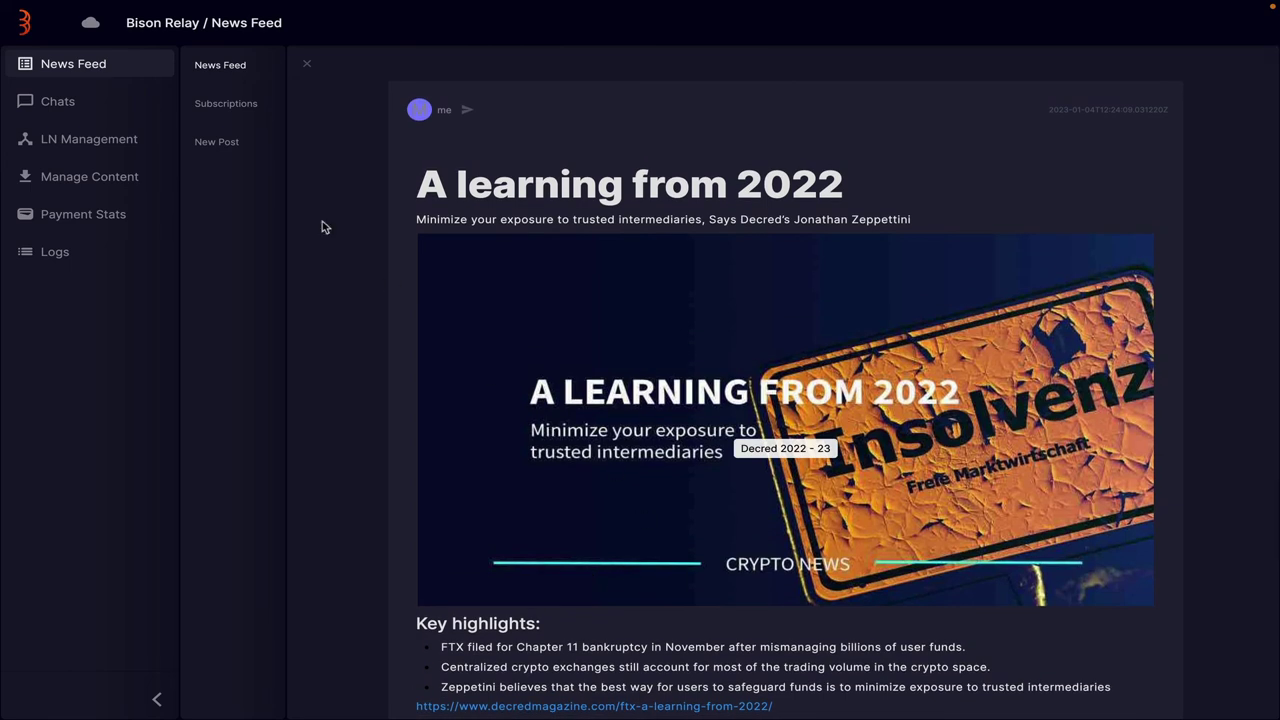
click(308, 64)
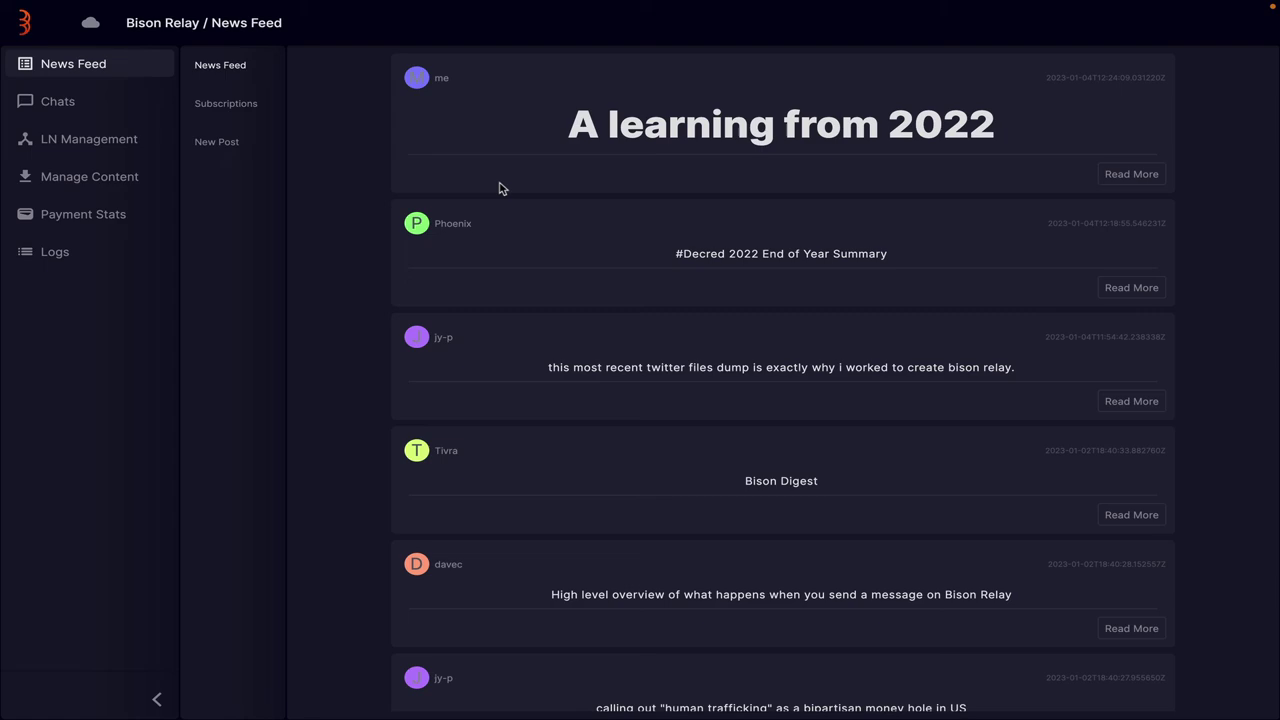
In Safari, scroll the Markdown Cheat Sheet to its Basic Syntax table, Heading through Image.
key(ctrl+Right)
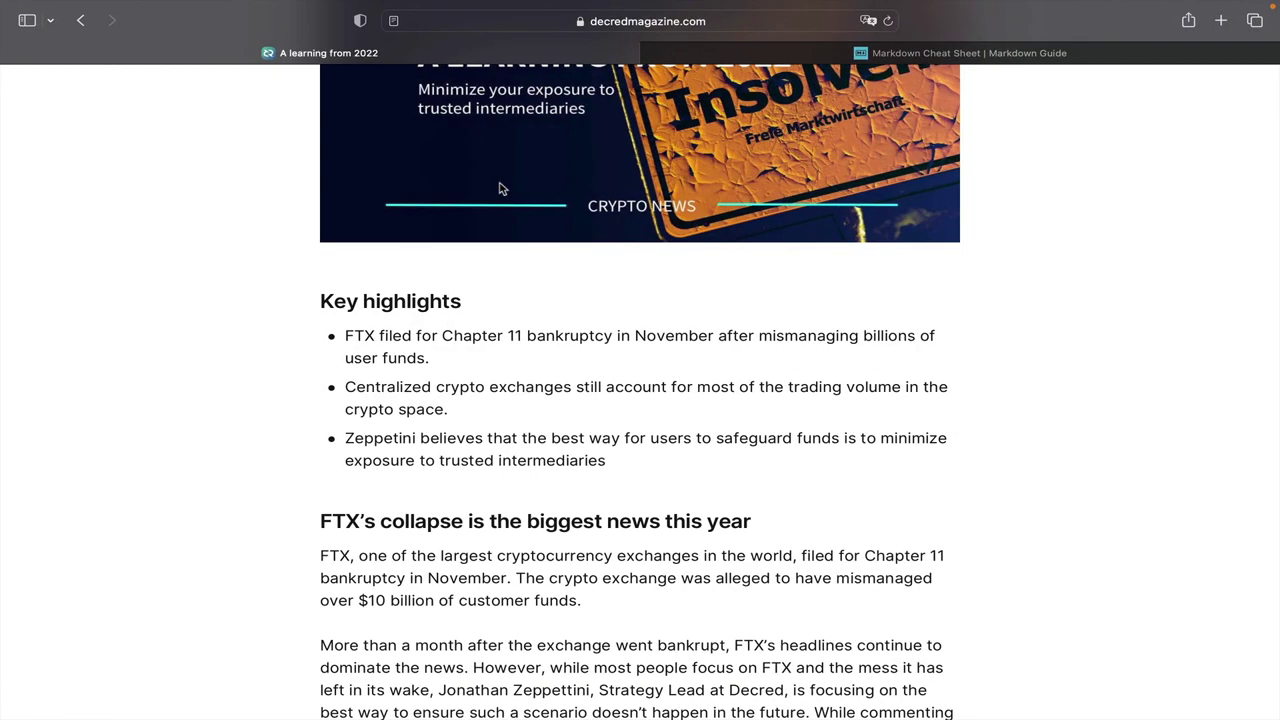
click(1027, 58)
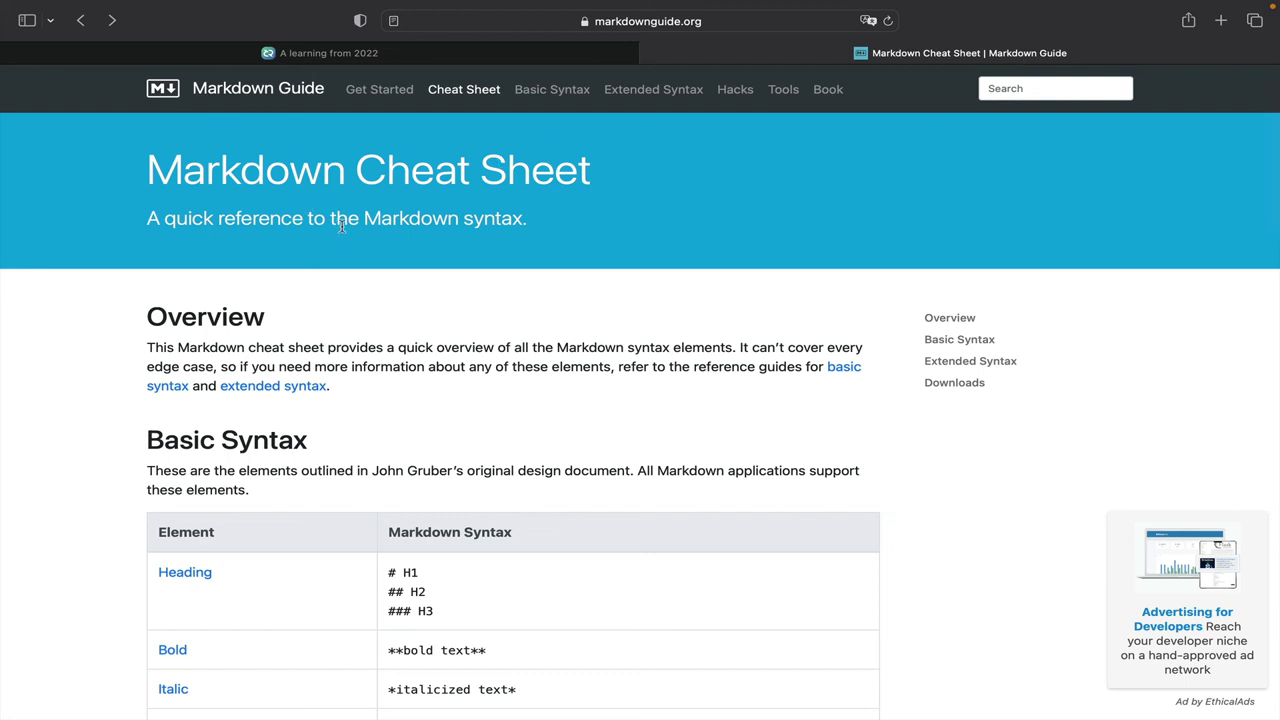
scroll(872, 430, down, 1)
scroll(872, 430, down, 5)
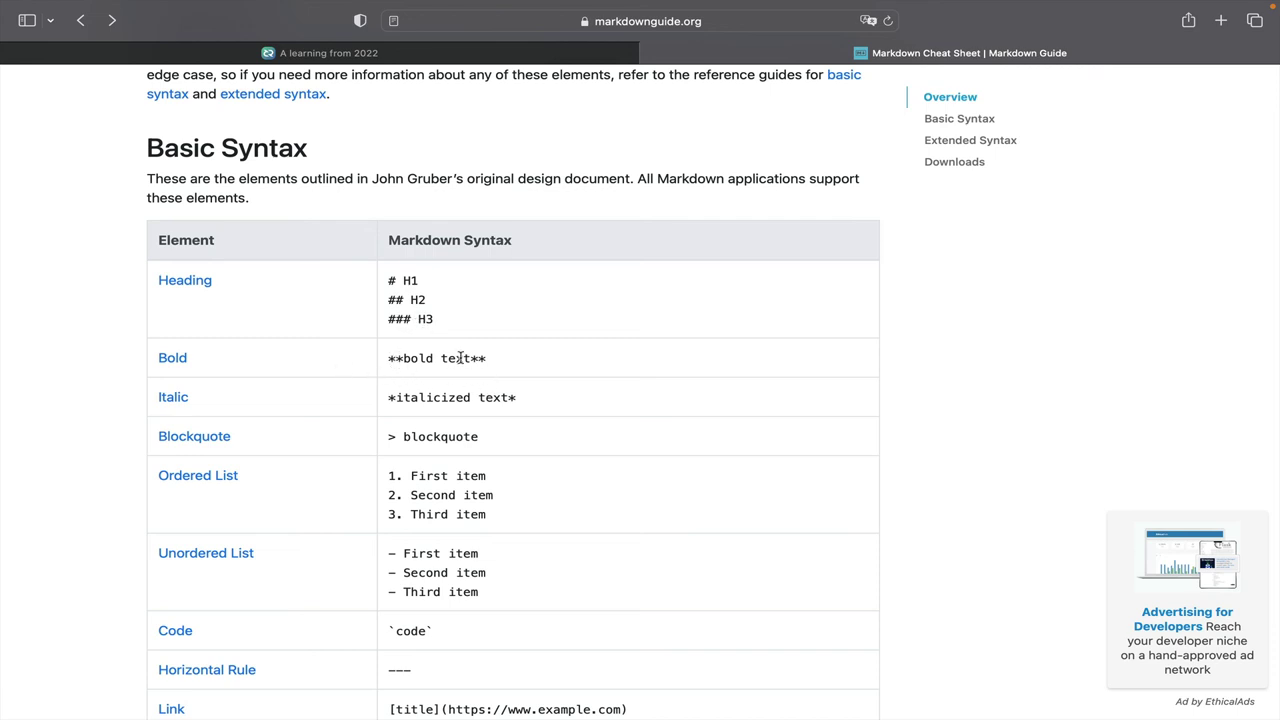
scroll(537, 400, down, 2)
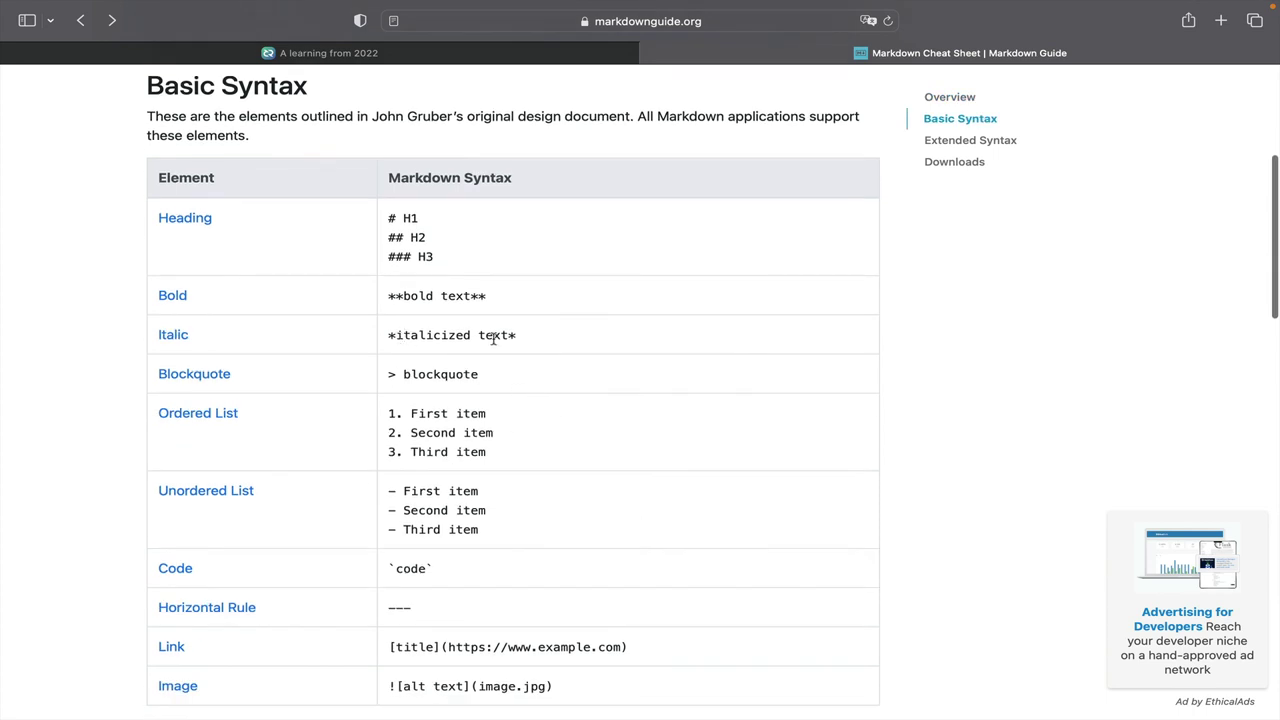
scroll(540, 406, down, 2)
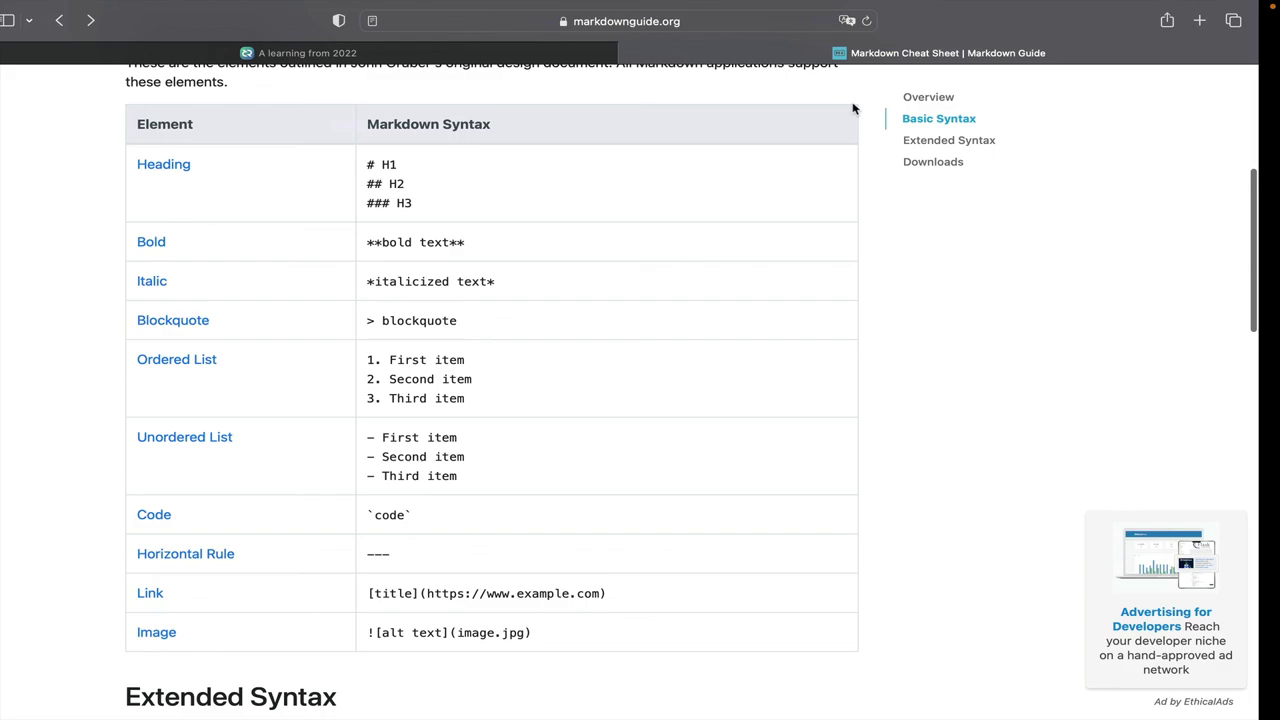
Read further down the Decred Magazine article, then return to the Markdown Cheat Sheet.
key(ctrl+shift+Tab)
scroll(716, 482, down, 5)
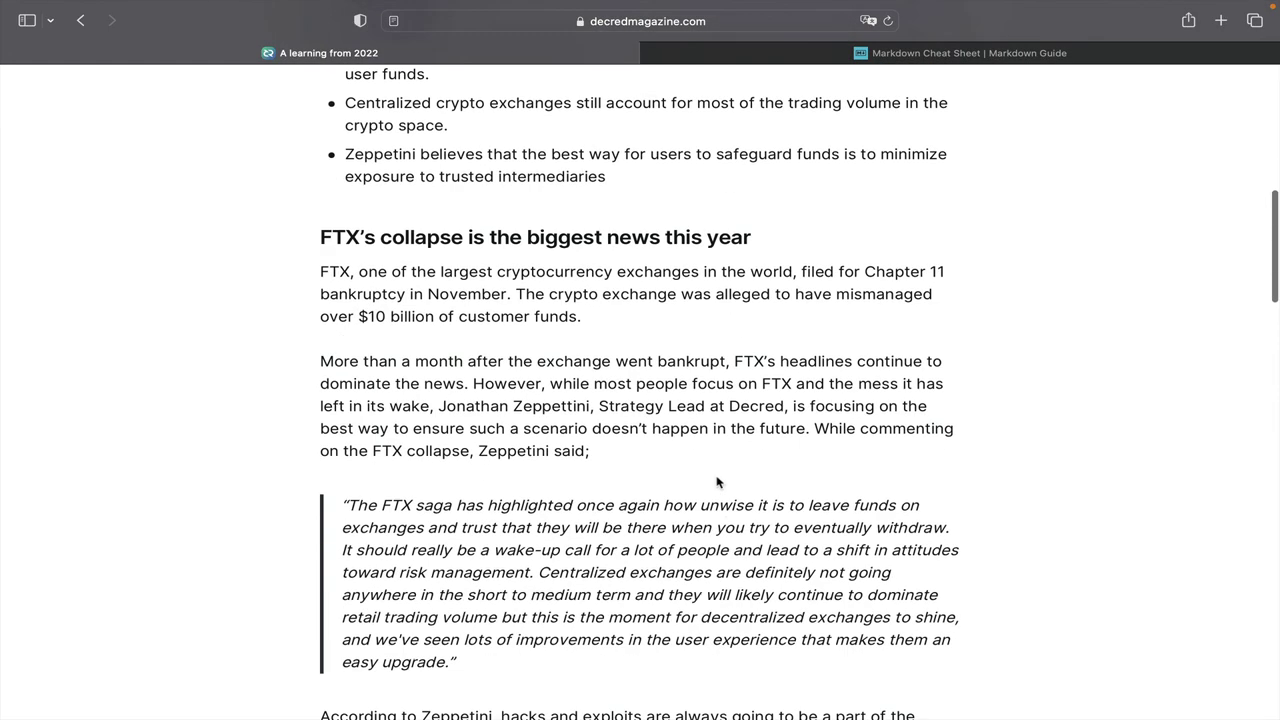
scroll(716, 482, down, 4)
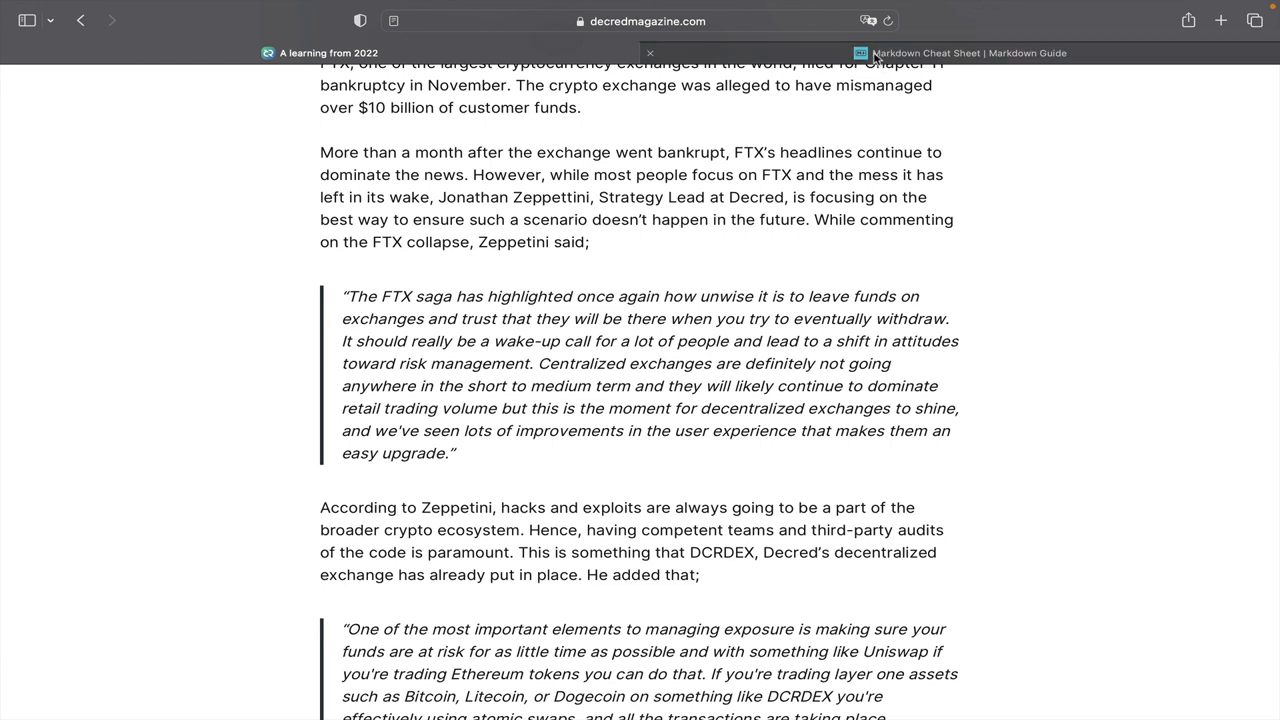
click(833, 58)
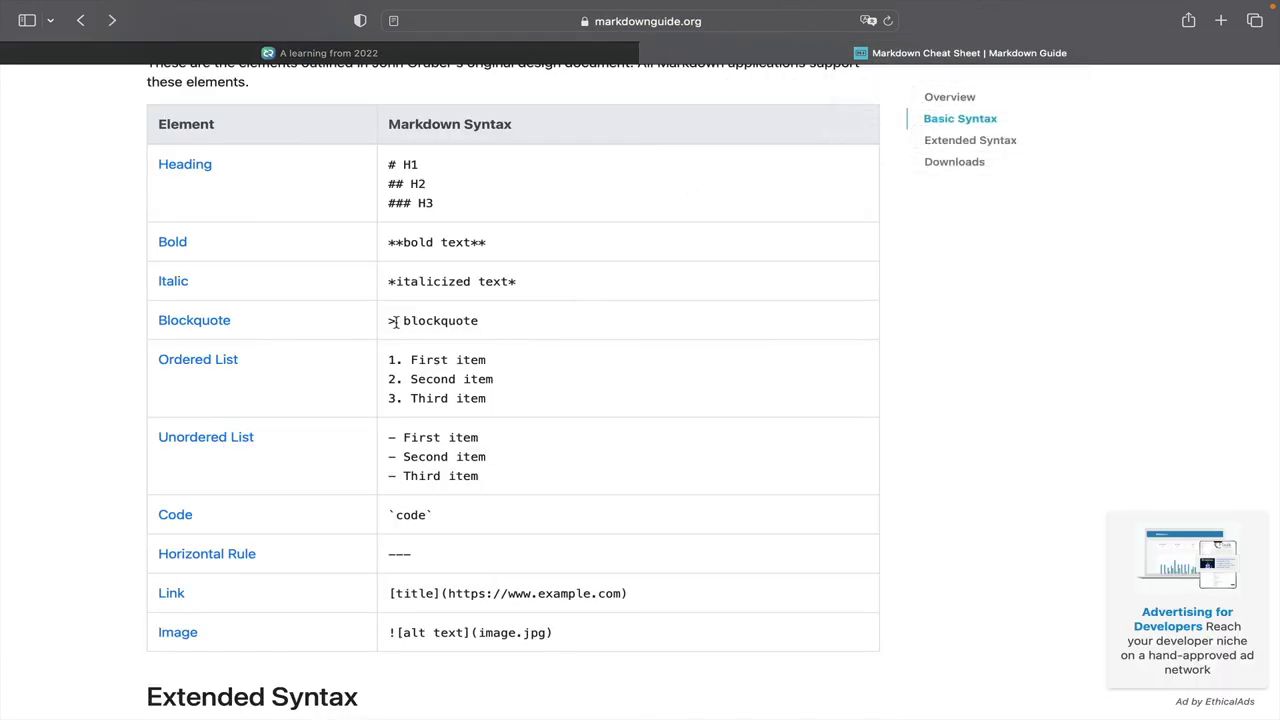